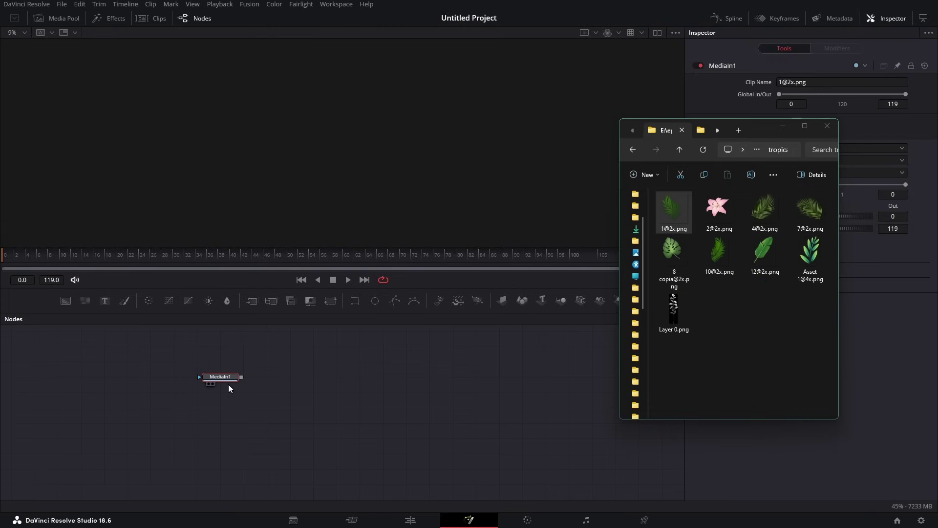
left_click_drag(765, 211, 274, 393)
left_click_drag(810, 218, 274, 412)
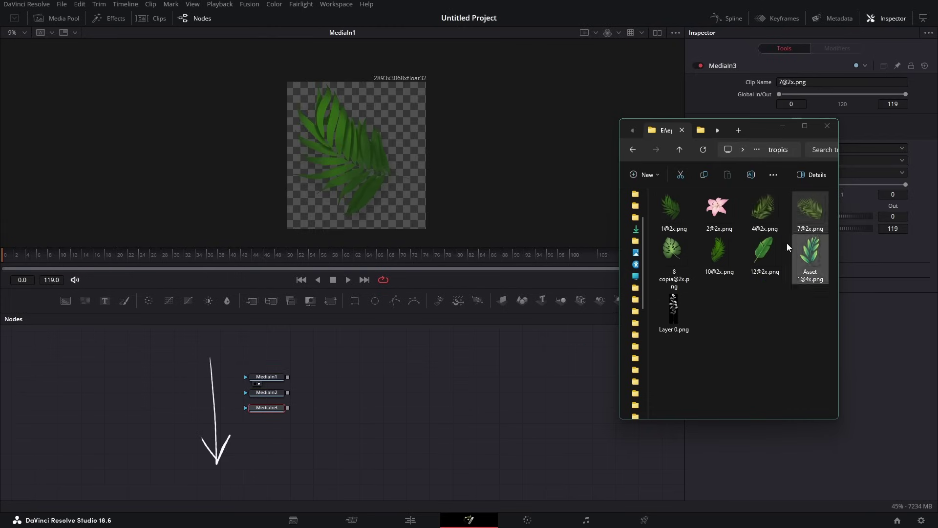
left_click_drag(693, 248, 274, 427)
left_click_drag(719, 257, 274, 443)
left_click_drag(765, 255, 277, 458)
left_click_drag(667, 312, 280, 472)
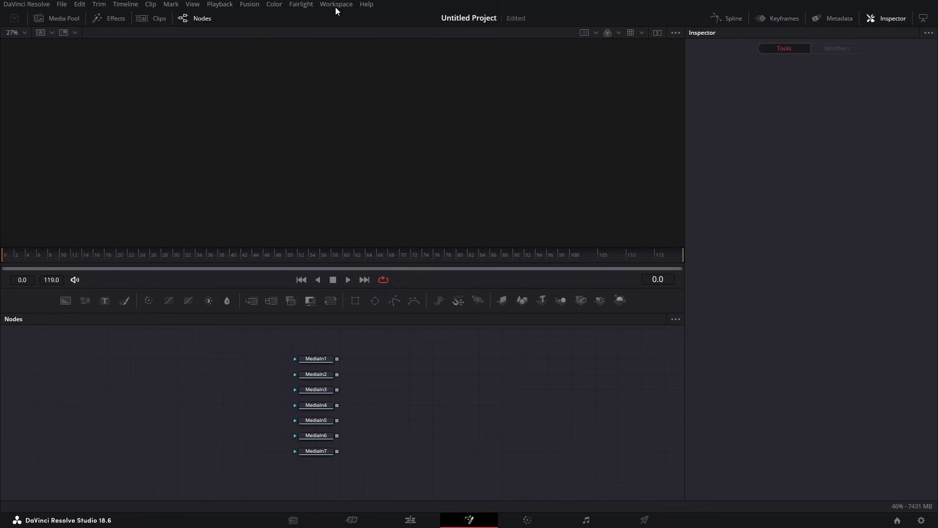
Step: Launch the Parallaxer script and use it to add a Control node to each of the seven MediaIn nodes
left_click(336, 4)
mouse_move(339, 297)
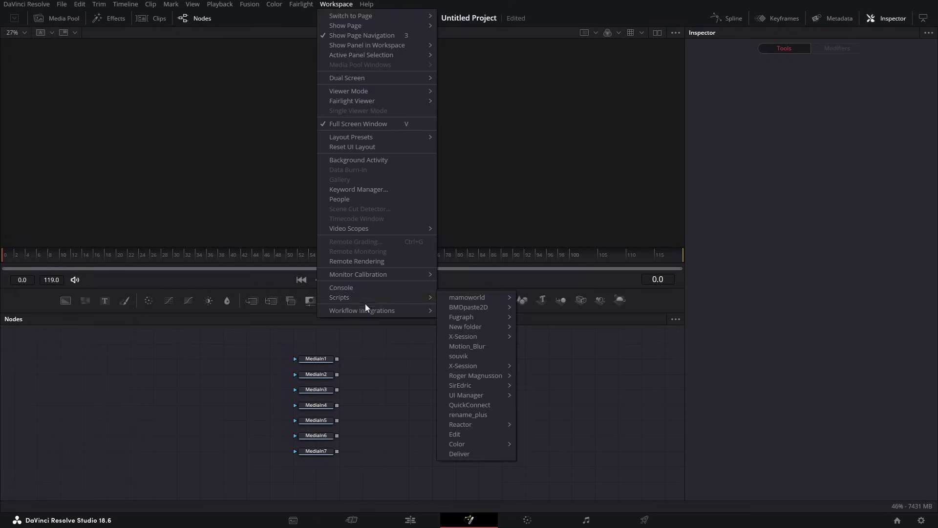
mouse_move(484, 336)
left_click(546, 376)
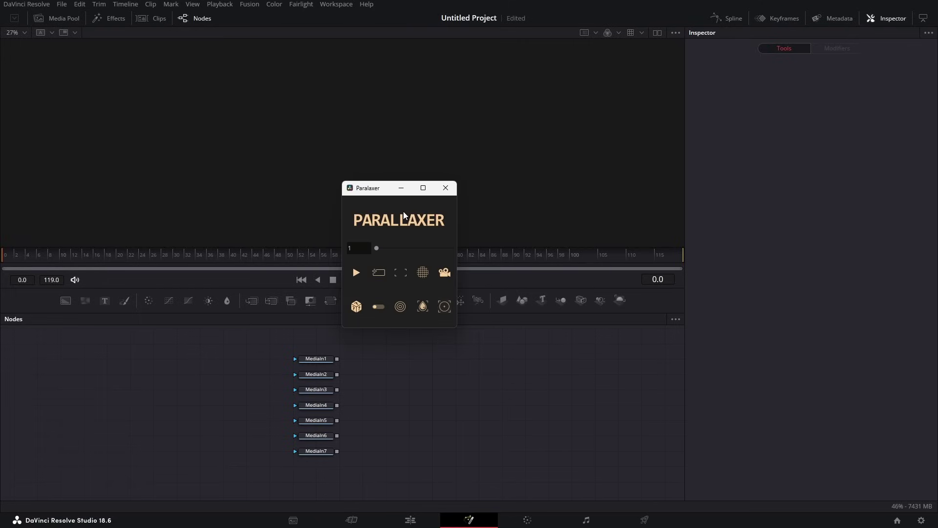
left_click_drag(367, 197, 499, 285)
left_click_drag(365, 362, 166, 484)
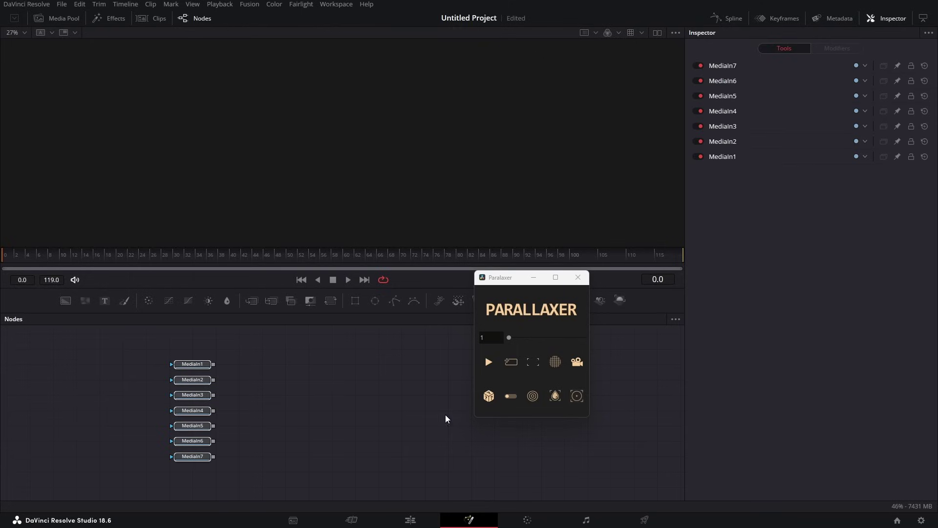
left_click(516, 364)
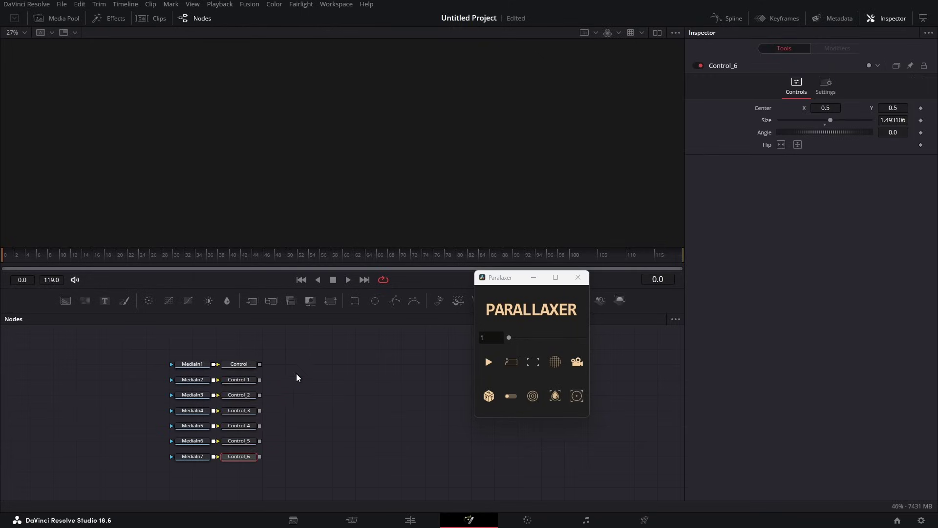
Step: Connect Control_6 to a new MultiMerge node in the viewer and place its layer at size about 0.19, center Y about 0.26
left_click_drag(271, 302, 325, 157)
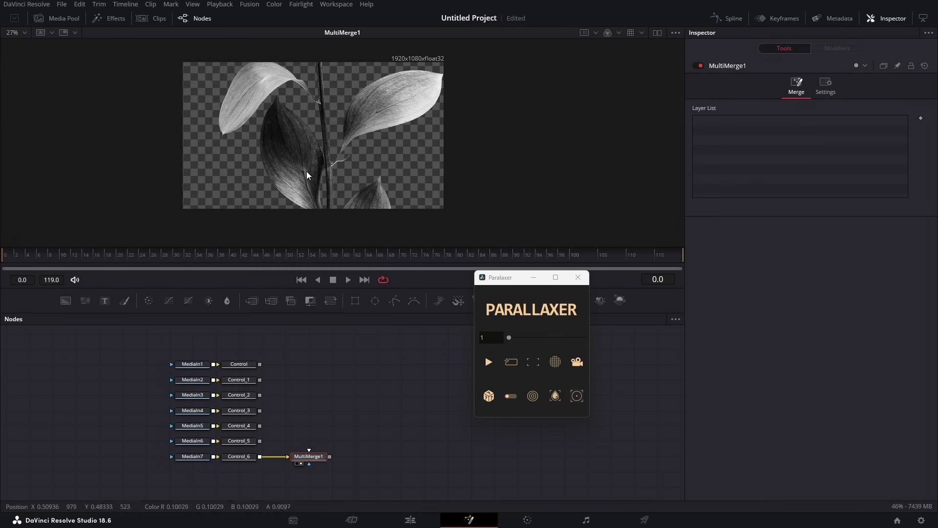
left_click(250, 456)
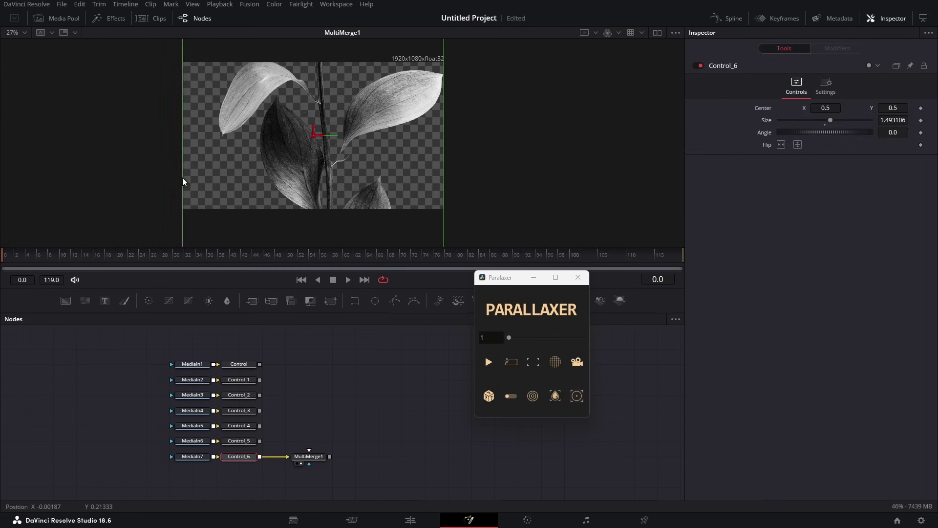
left_click_drag(183, 177, 298, 167)
left_click_drag(313, 136, 314, 166)
Step: Connect Control_5 to MultiMerge1, then shrink its broad leaf and place it at the lower left of the frame
left_click_drag(259, 441, 307, 456)
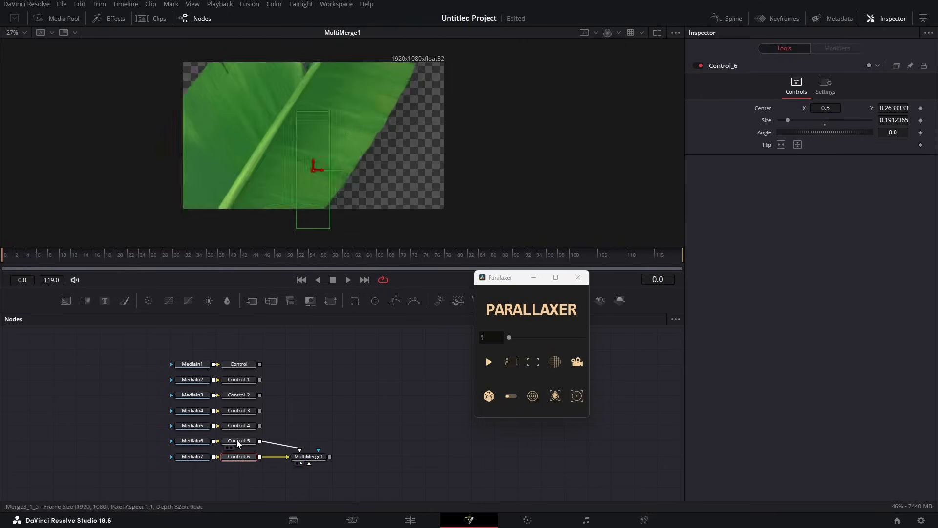
left_click(237, 441)
left_click_drag(182, 169, 249, 166)
left_click_drag(313, 135, 253, 202)
Step: Connect Control_4 to MultiMerge1 and place its fern at size about 0.54, center about X 0.16, Y 0.23
left_click_drag(259, 426, 308, 456)
left_click(238, 425)
left_click_drag(150, 164, 255, 159)
left_click_drag(313, 135, 225, 175)
Step: Connect Control_3 to MultiMerge1, then shrink its monstera leaf and place it right of center at the frame's lower edge
left_click_drag(259, 410, 308, 456)
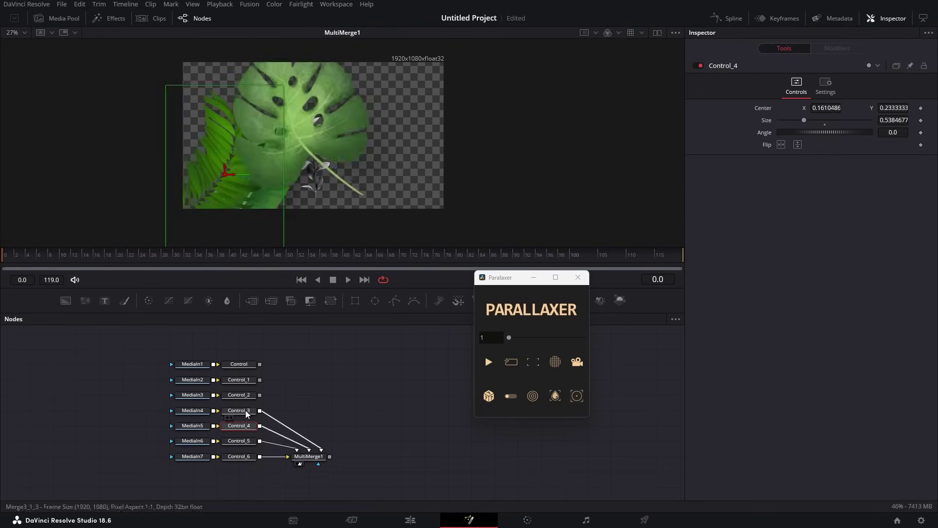
left_click(240, 411)
left_click_drag(211, 166, 260, 164)
left_click_drag(314, 135, 355, 198)
Step: Connect Control_2 to MultiMerge1, then shrink its palm leaf and place it at the lower right of the frame
left_click_drag(260, 395, 308, 456)
left_click(240, 396)
left_click_drag(74, 164, 226, 164)
left_click_drag(313, 136, 392, 179)
Step: Connect Control_1 to MultiMerge1, then shrink its palm leaf, flip it vertically and place it at the upper left of the frame
left_click(241, 380)
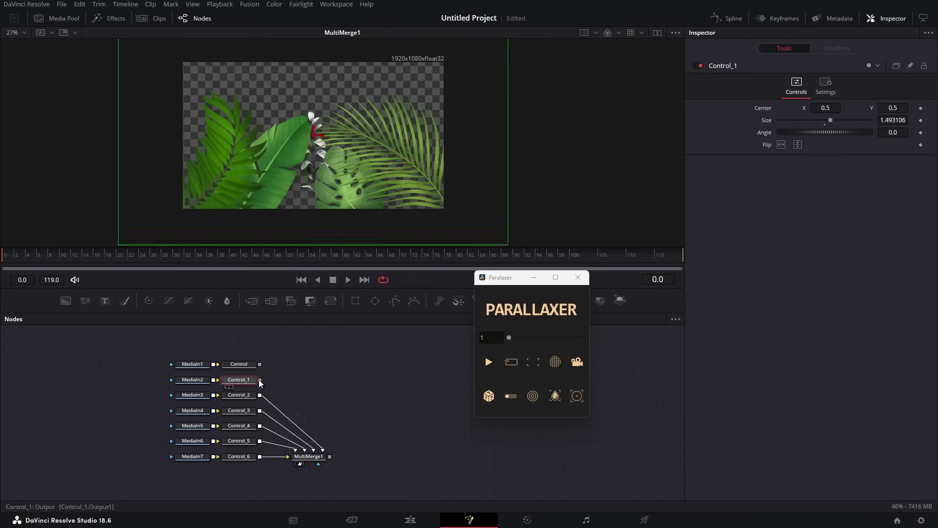
left_click_drag(259, 380, 308, 456)
left_click_drag(119, 164, 226, 163)
left_click(797, 144)
left_click_drag(313, 136, 243, 103)
Step: Connect Control to MultiMerge1 and place its leaf flipped vertically at size about 0.55, center about X 0.78, Y 0.82
left_click_drag(260, 364, 313, 457)
left_click(240, 364)
left_click_drag(20, 142, 205, 141)
left_click(798, 144)
left_click_drag(313, 135, 387, 88)
left_click(266, 340)
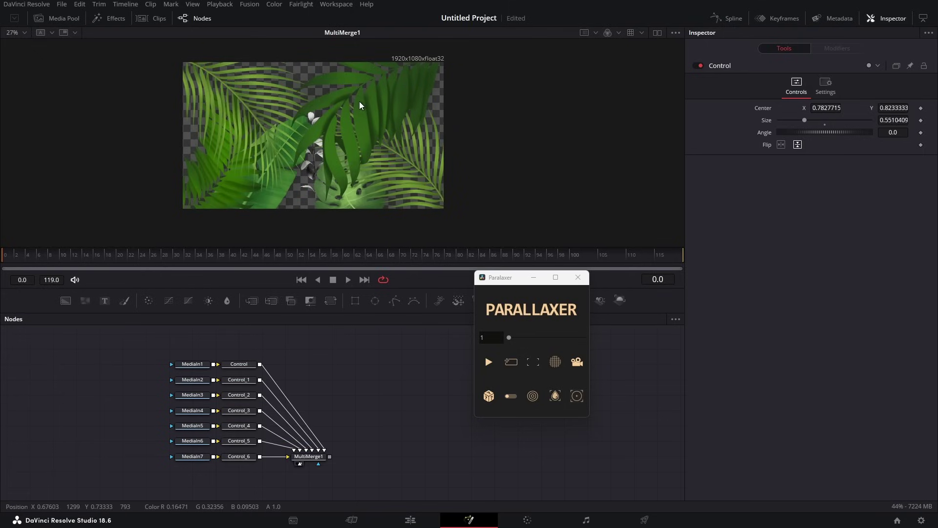
Step: Show two viewers and generate the 3D parallax scene from all seven Control nodes with Parallaxer
left_click(658, 33)
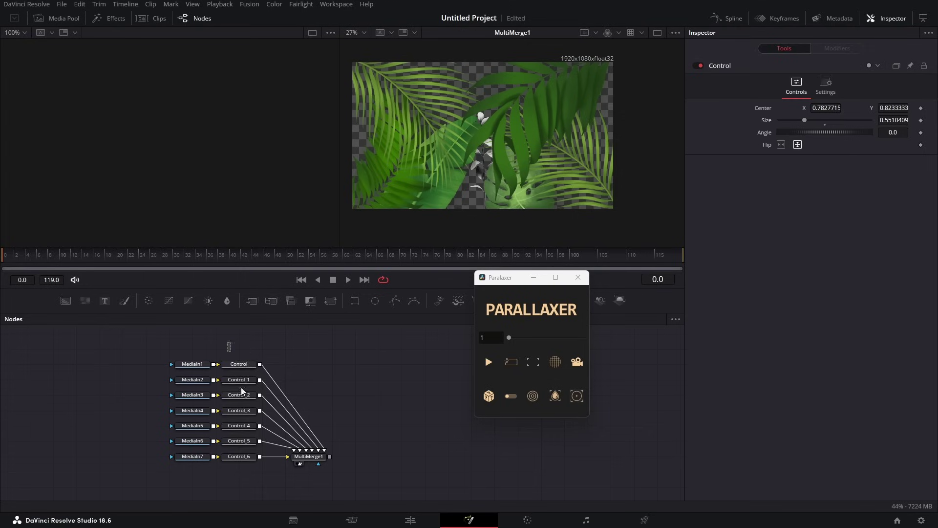
left_click_drag(242, 391, 252, 464)
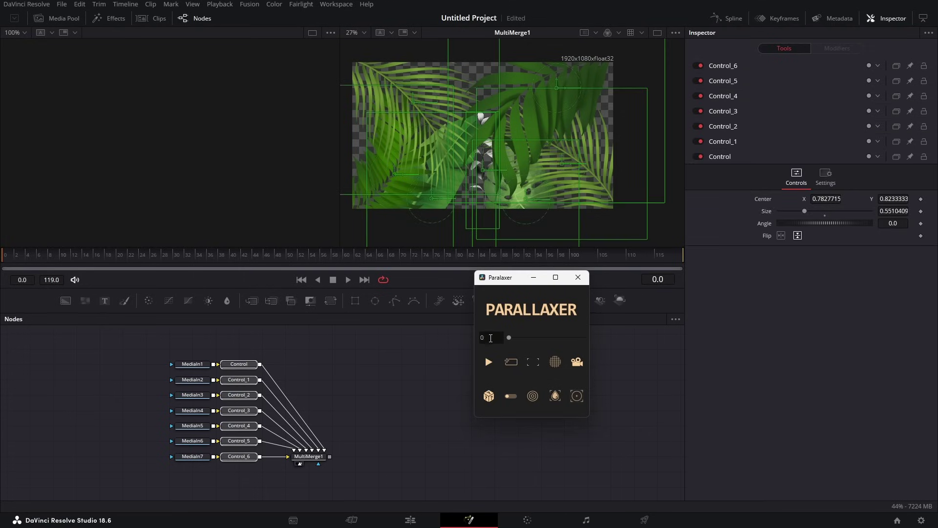
type(".")
left_click(489, 363)
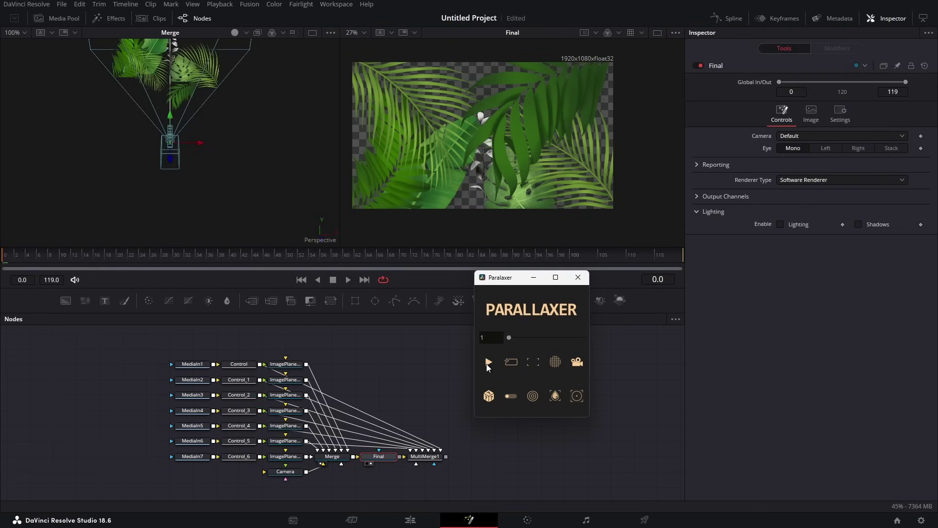
Step: Review the generated Camera and Merge nodes, and move MultiMerge1 above the node tree
left_click_drag(227, 167, 185, 184)
left_click(288, 472)
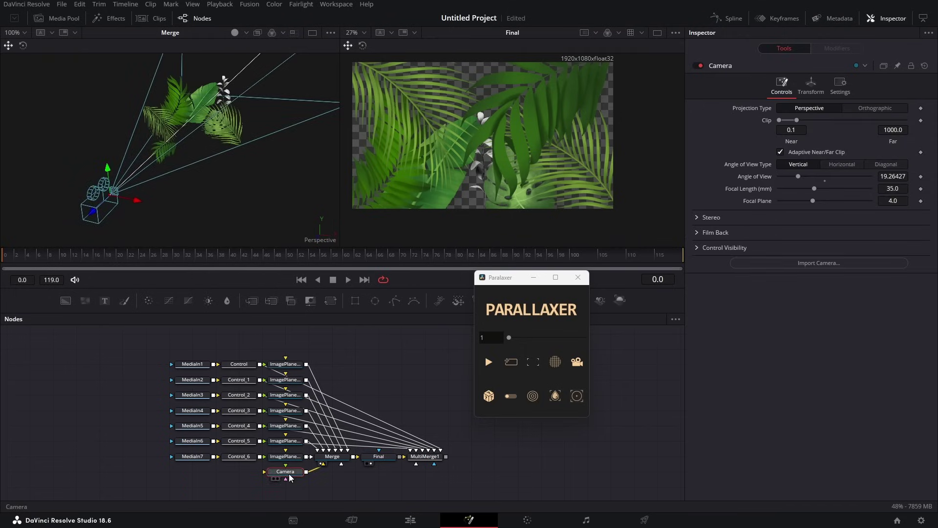
left_click(338, 458)
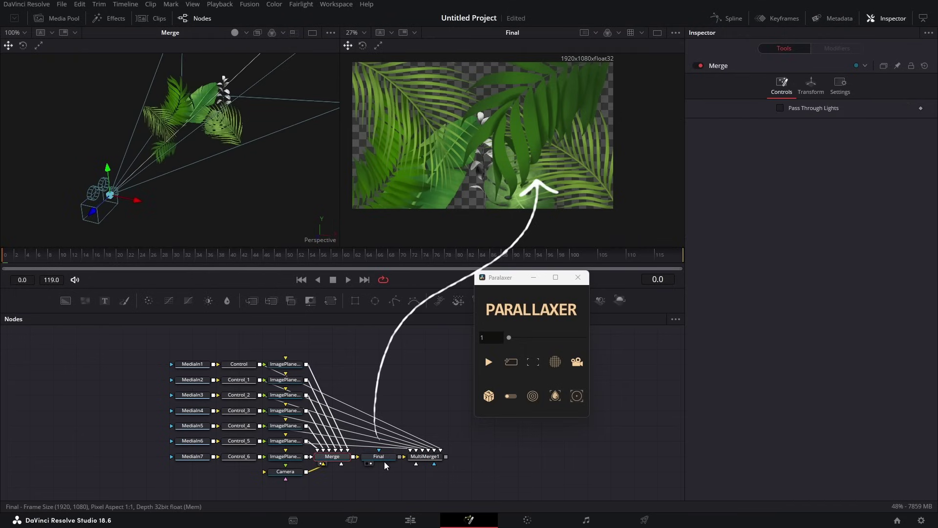
left_click(423, 464)
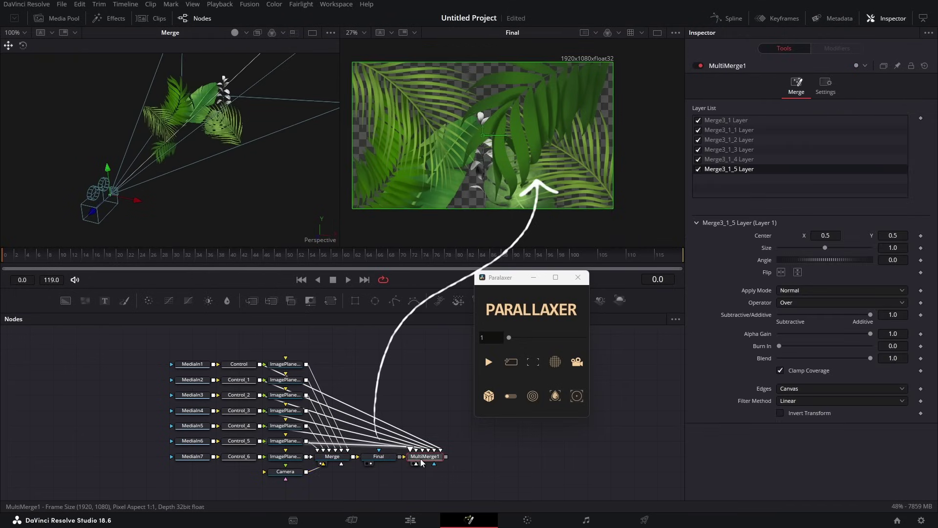
left_click_drag(423, 463, 380, 359)
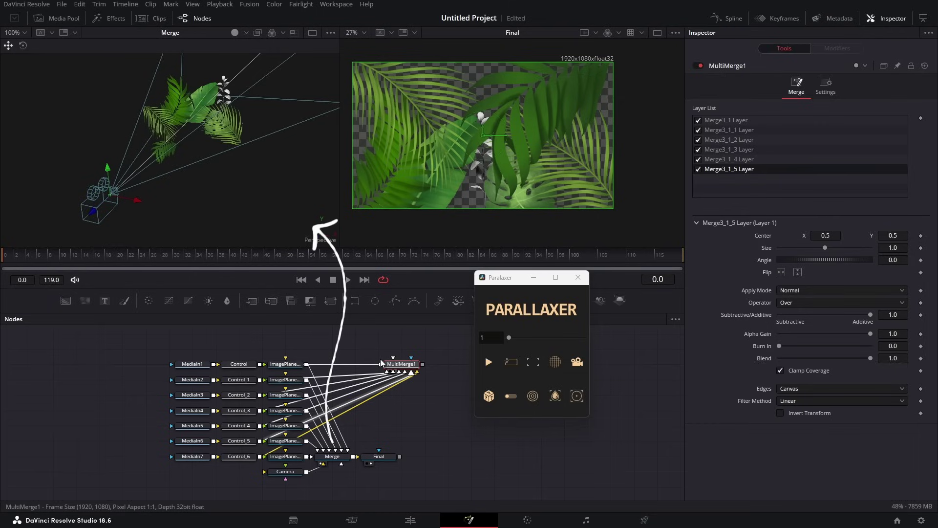
mouse_move(381, 358)
left_mouse_down()
mouse_move(274, 335)
mouse_move(346, 352)
left_mouse_up()
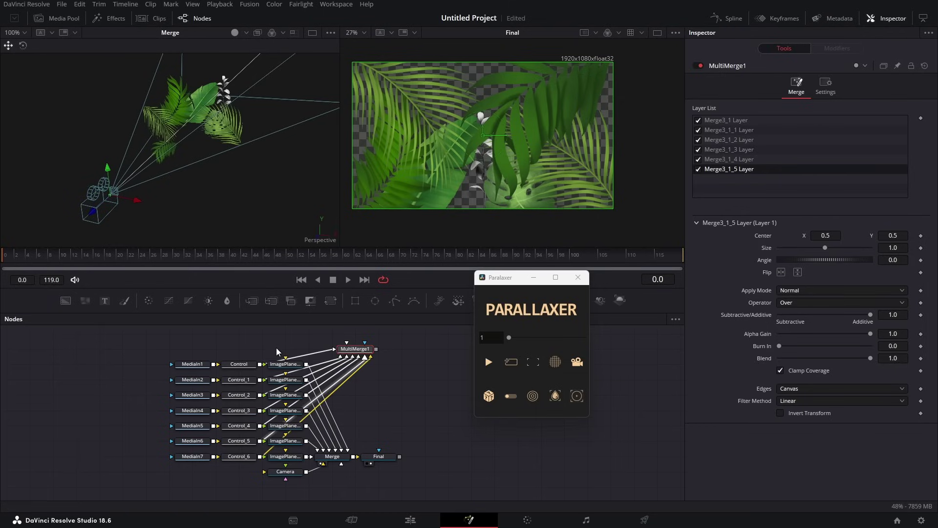
Step: Check the seven image planes in the 3D view and try moving the camera forward along its Z axis
left_click_drag(276, 333, 292, 460)
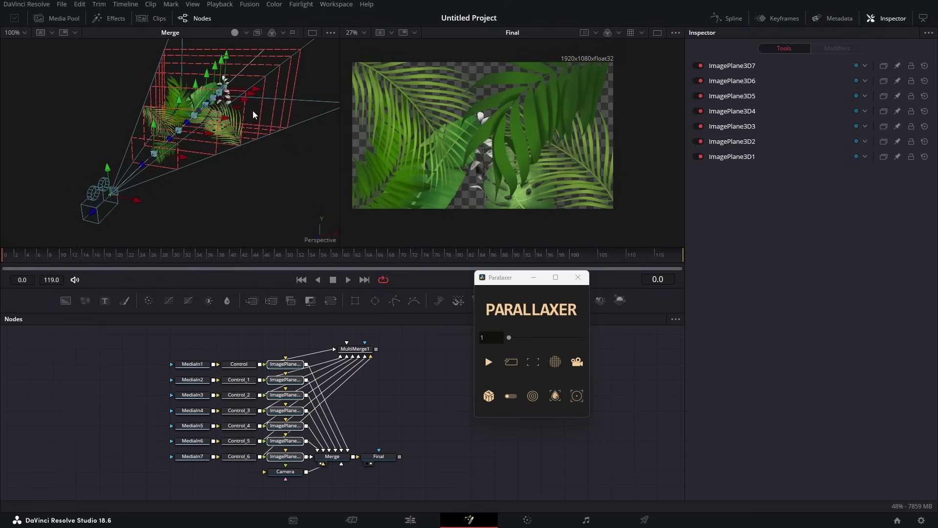
left_click(405, 397)
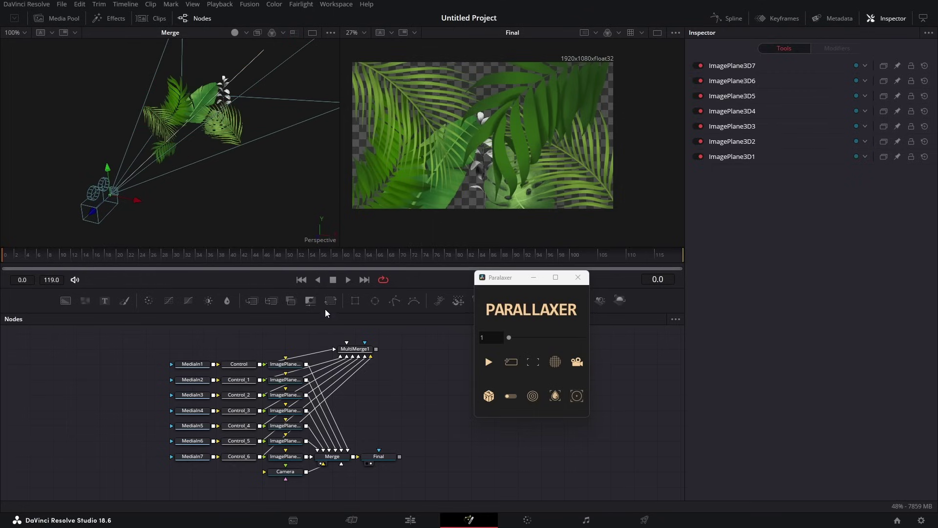
left_click(288, 471)
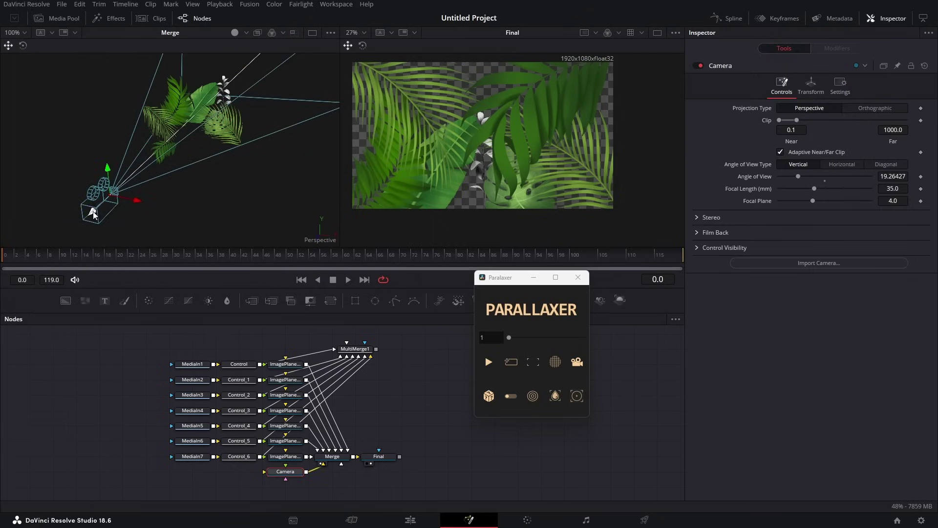
left_click_drag(94, 214, 143, 193)
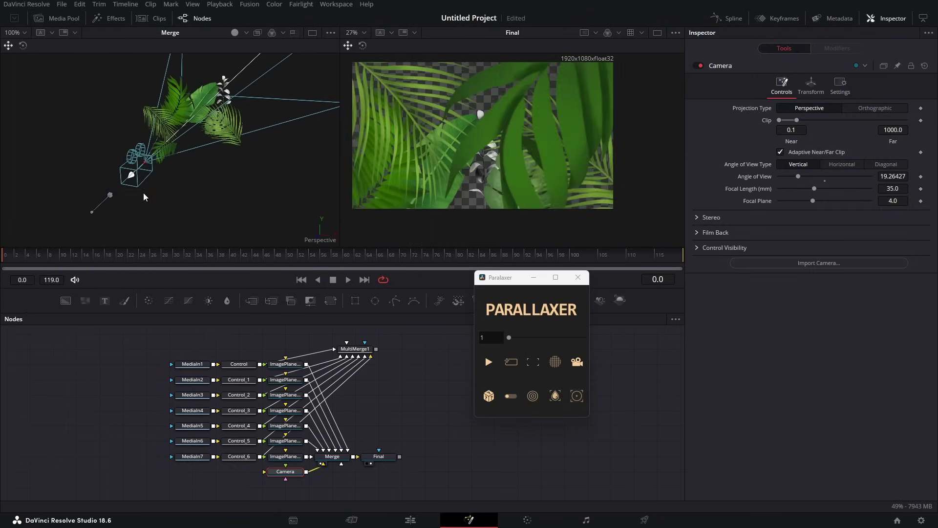
left_click(807, 94)
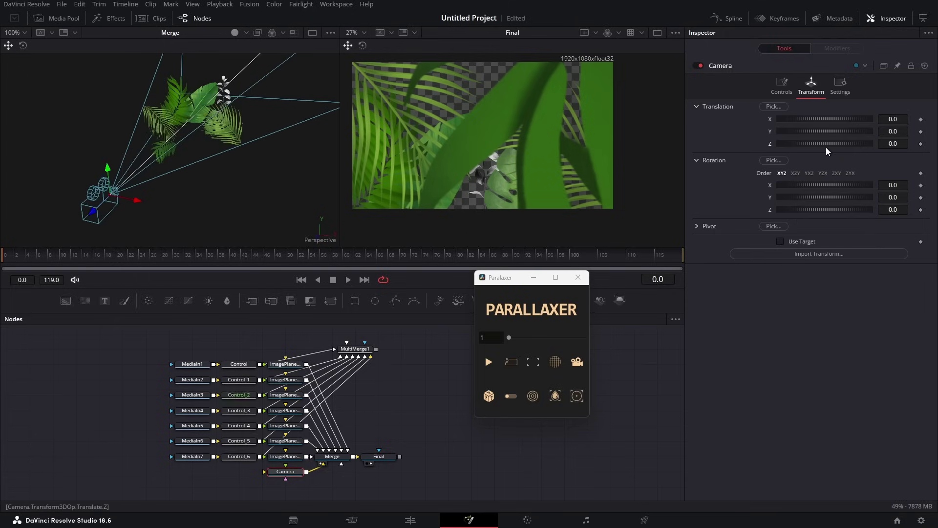
Step: Lower the playback preview quality and set the proxy ratio to 4
right_click(332, 283)
left_click(339, 309)
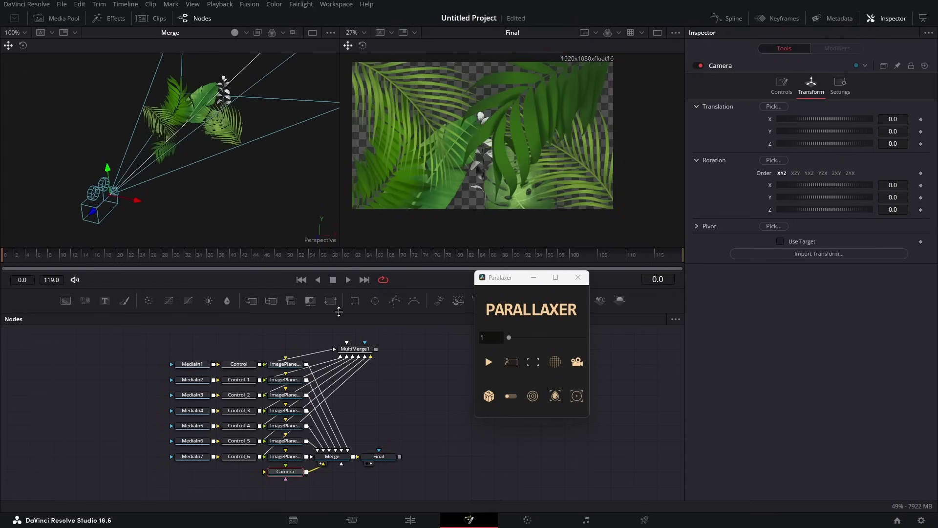
right_click(8, 259)
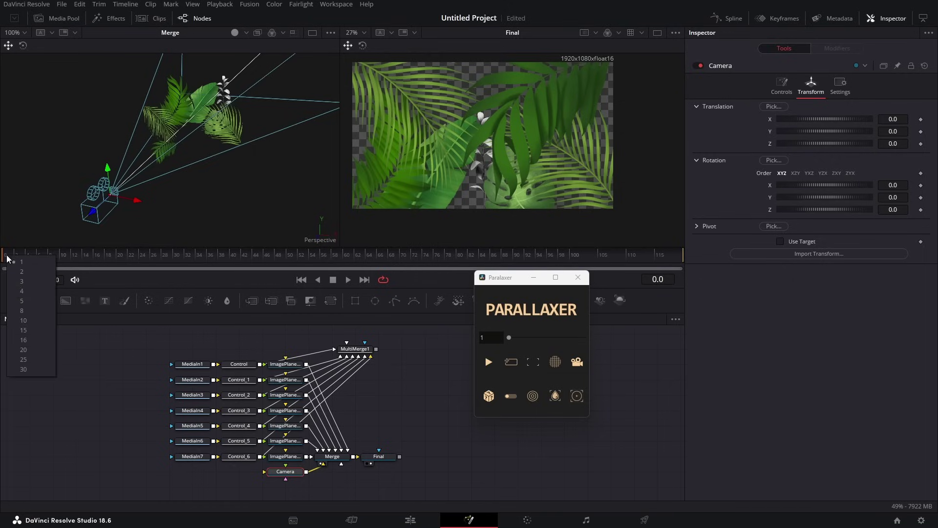
left_click(14, 291)
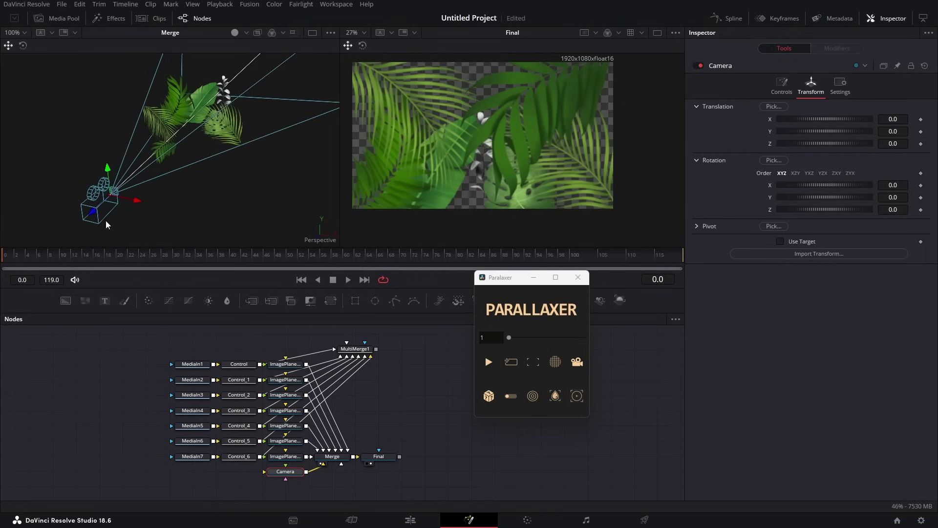
Step: Move the camera forward through the front layers to a Z translation of about -3.41
left_click_drag(92, 212, 230, 171)
left_click_drag(189, 136, 271, 139)
left_click_drag(161, 139, 141, 148)
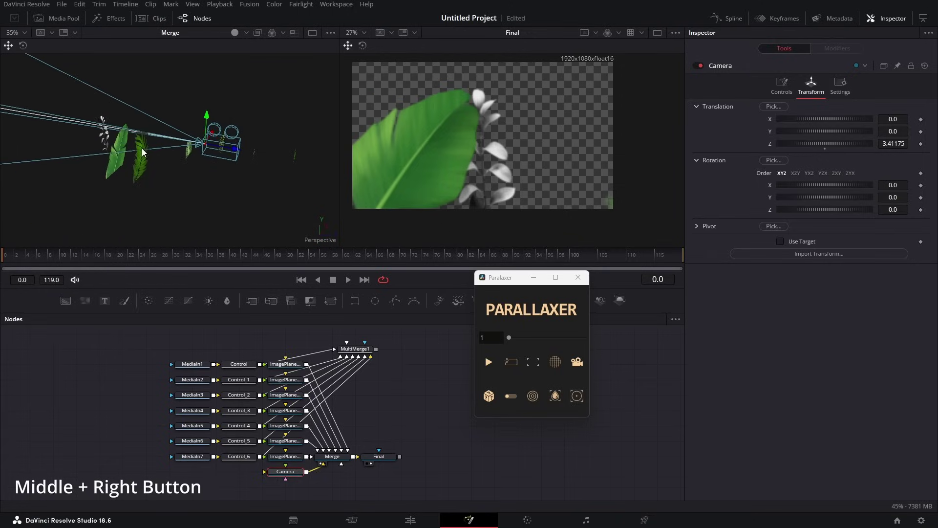
Step: Move ImagePlane3D6 slightly back from the camera and ImagePlane3D7 much farther behind it
left_click(101, 122)
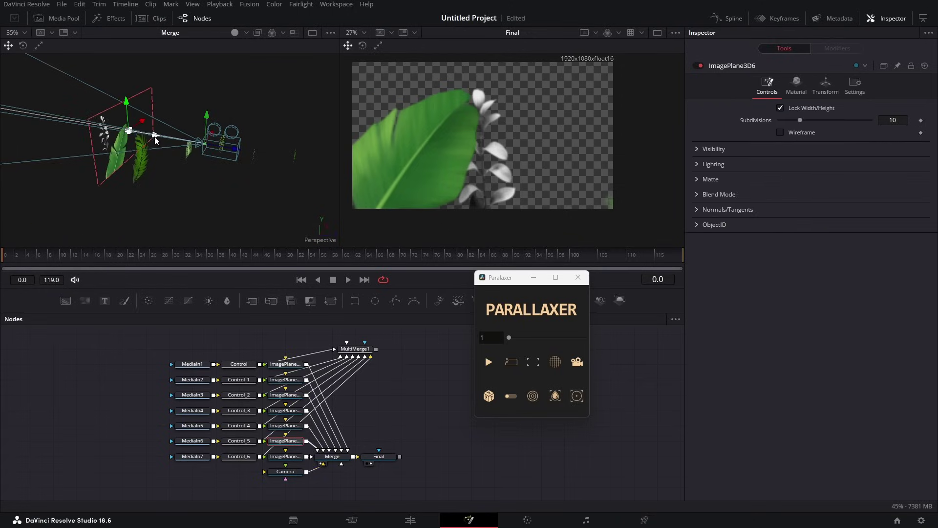
mouse_move(146, 134)
left_mouse_down()
mouse_move(134, 129)
mouse_move(151, 134)
left_mouse_up()
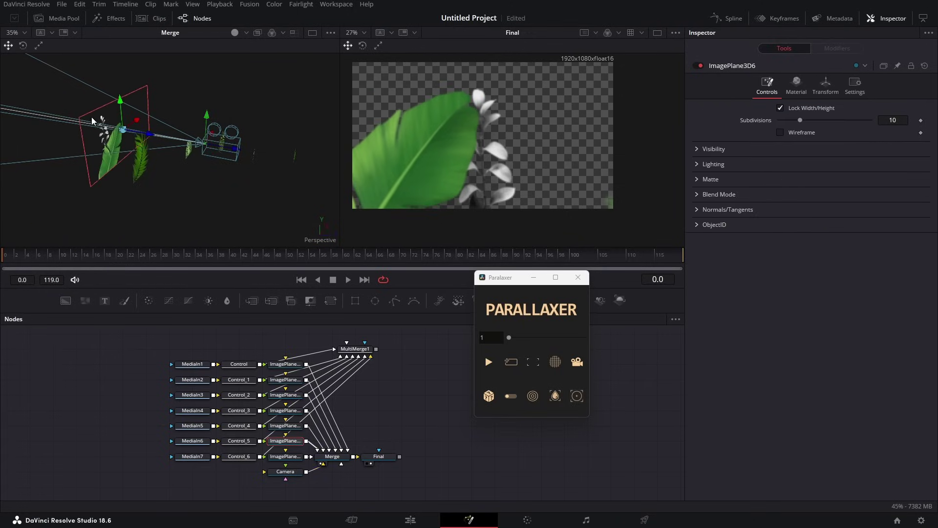
left_click(97, 114)
left_click_drag(97, 114, 45, 100)
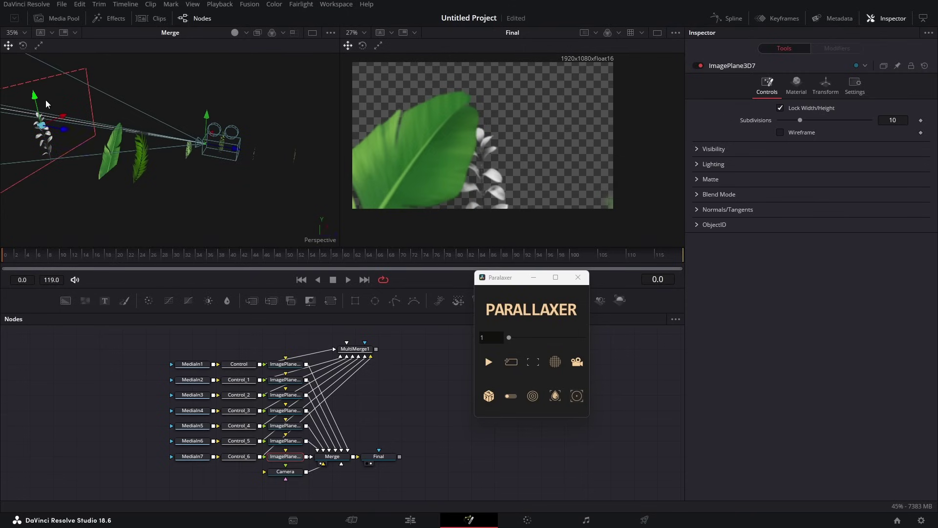
Step: Return the camera to the front of the scene and place it at a Z translation of about -0.06
left_click(286, 472)
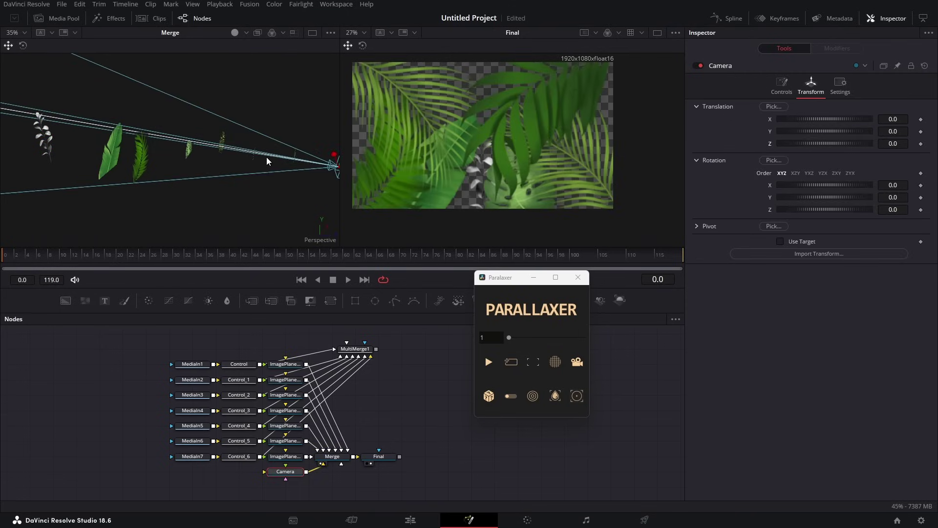
scroll(267, 162, "down", 5)
scroll(266, 161, "up", 2)
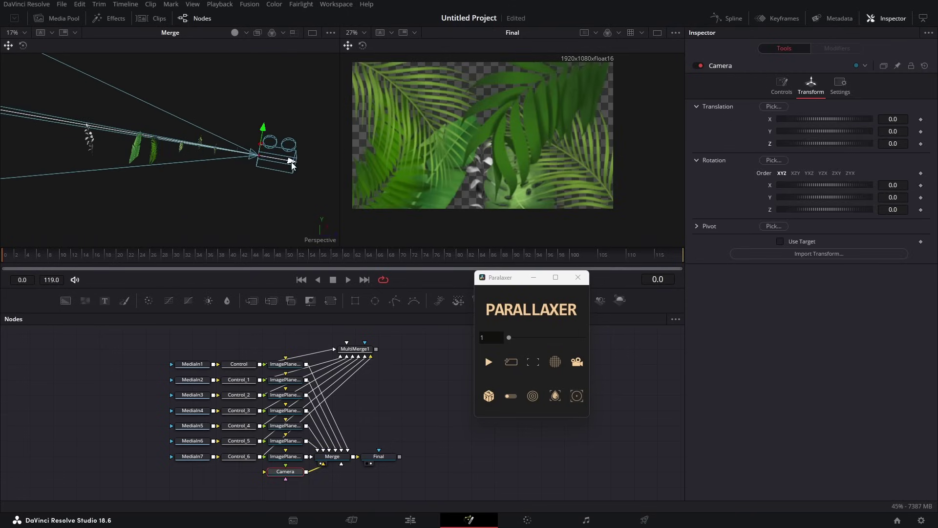
mouse_move(290, 163)
left_mouse_down()
mouse_move(166, 156)
mouse_move(279, 170)
mouse_move(185, 169)
mouse_move(170, 164)
mouse_move(290, 168)
left_mouse_up()
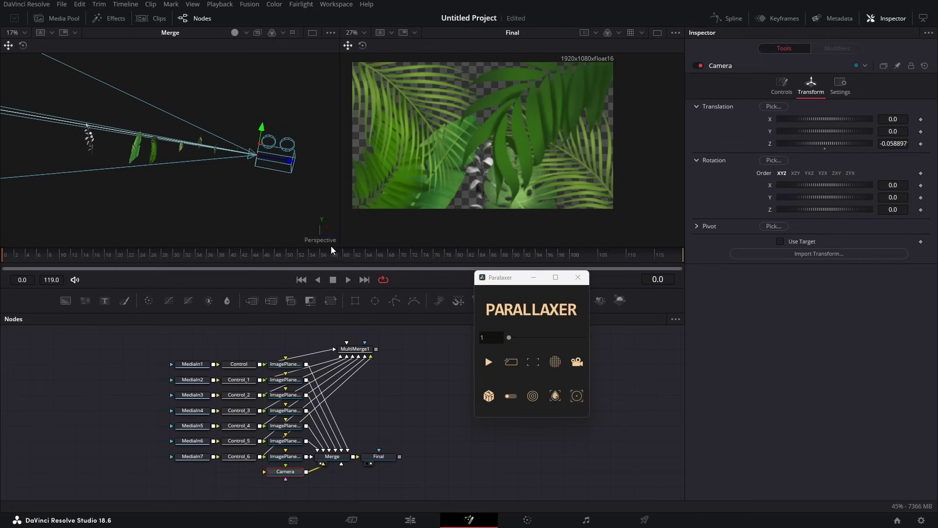
Step: Enable a target for the camera at a Z of about -9.49 with the Parallaxer script
left_click(533, 397)
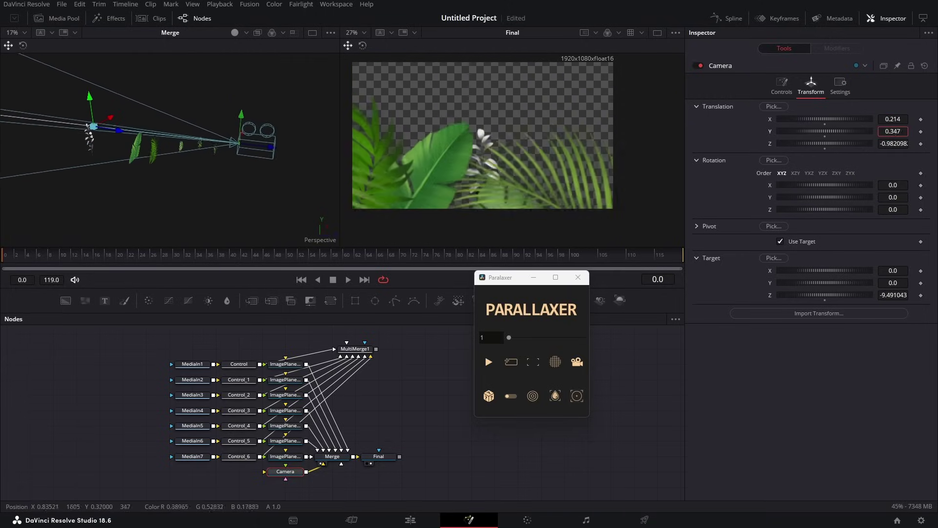
Step: Merge the Final render over a new Background node and set the background colour to white
left_click_drag(435, 479, 388, 494)
left_click_drag(400, 447, 400, 479)
left_click(417, 485)
left_click(387, 478)
left_click(779, 165)
left_click_drag(796, 193, 764, 165)
right_click(334, 282)
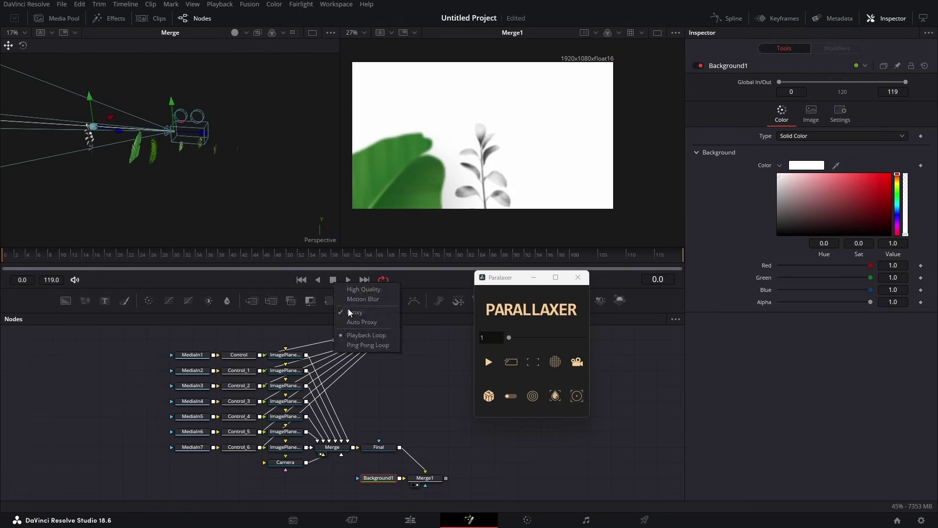
left_click(357, 288)
Step: Merge a new text node over the background, beneath the leaf render, and enter the text PRODUCT
left_click_drag(105, 301, 333, 479)
left_click_drag(400, 462, 354, 480)
left_click(778, 171)
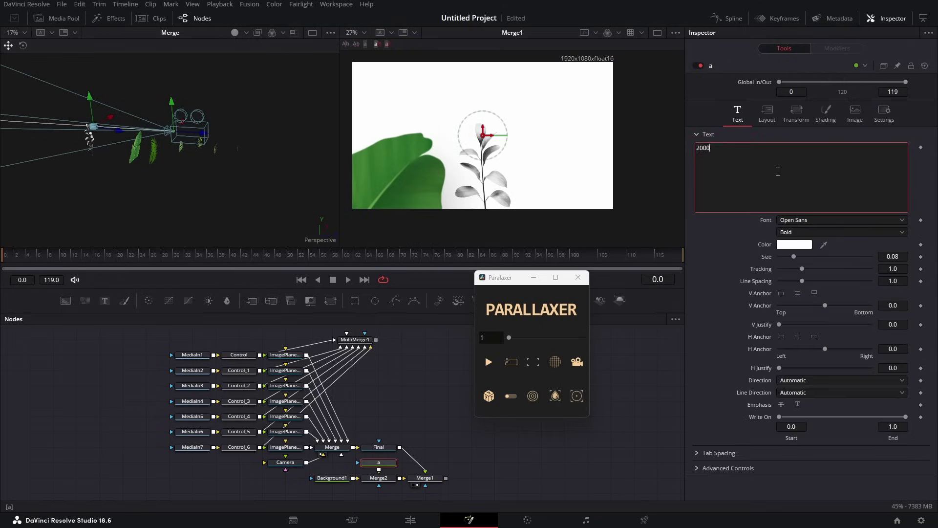
type("PRODUCT")
Step: Style the PRODUCT text in black Microsoft Yi Baiti Regular with a size of about 0.22
left_click(826, 114)
left_click(737, 113)
left_click_drag(794, 256, 819, 257)
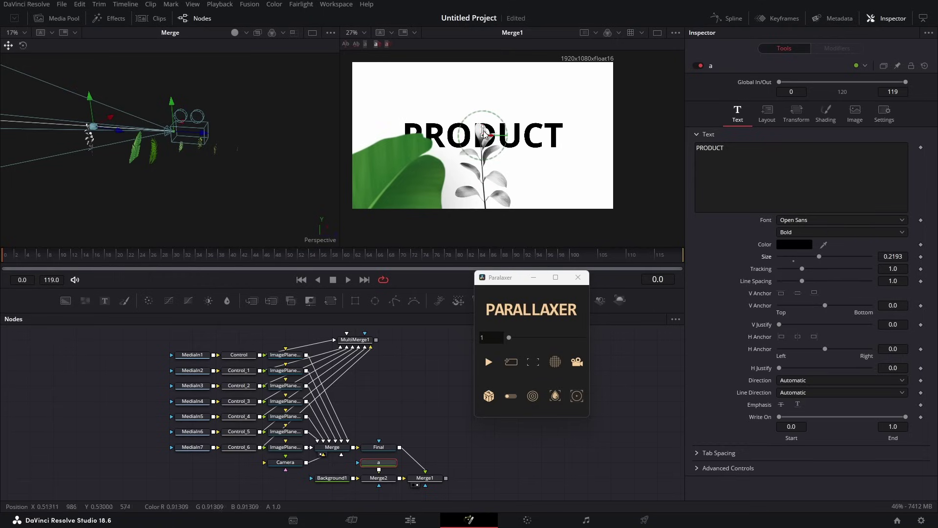
left_click(828, 221)
left_click(839, 257)
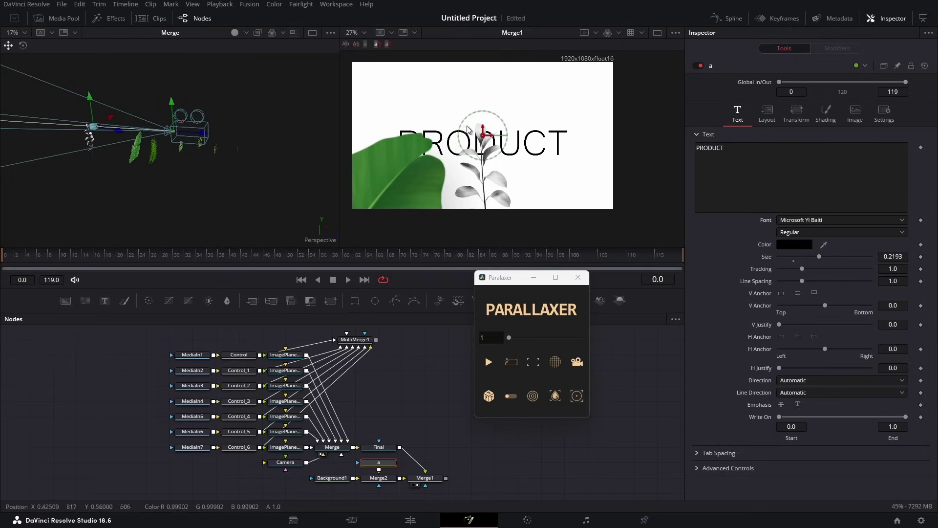
left_click(360, 371)
Step: Reset the camera's X and Y translation to 0 and move it forward to a Z translation of about -6.25
left_click(286, 463)
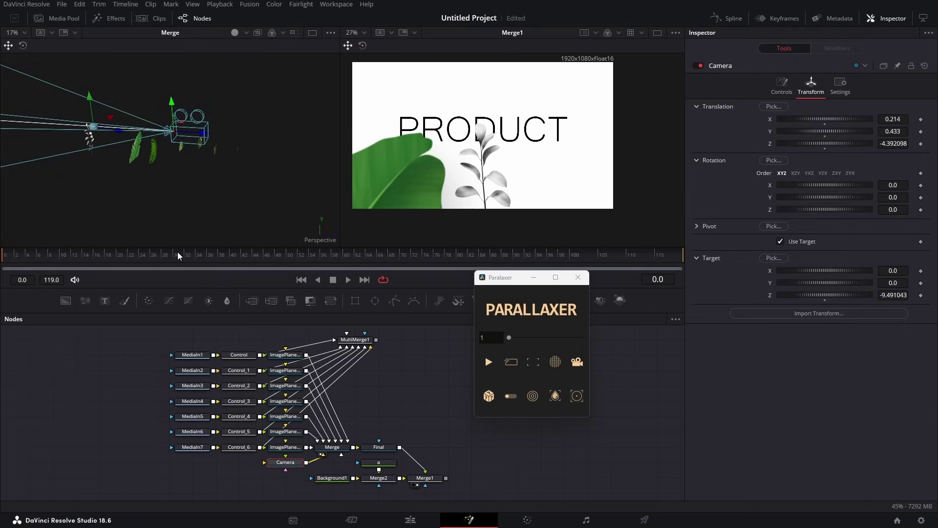
left_click_drag(200, 134, 286, 147)
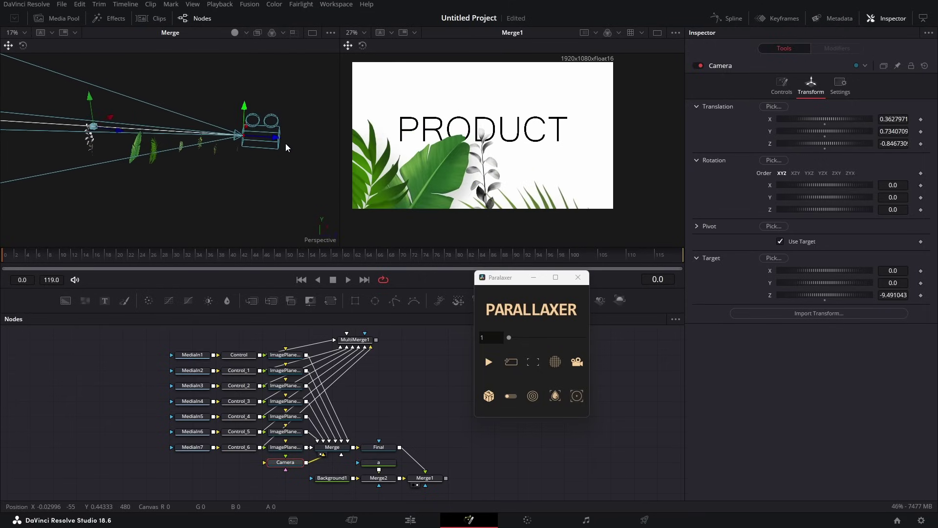
double_click(825, 123)
double_click(825, 134)
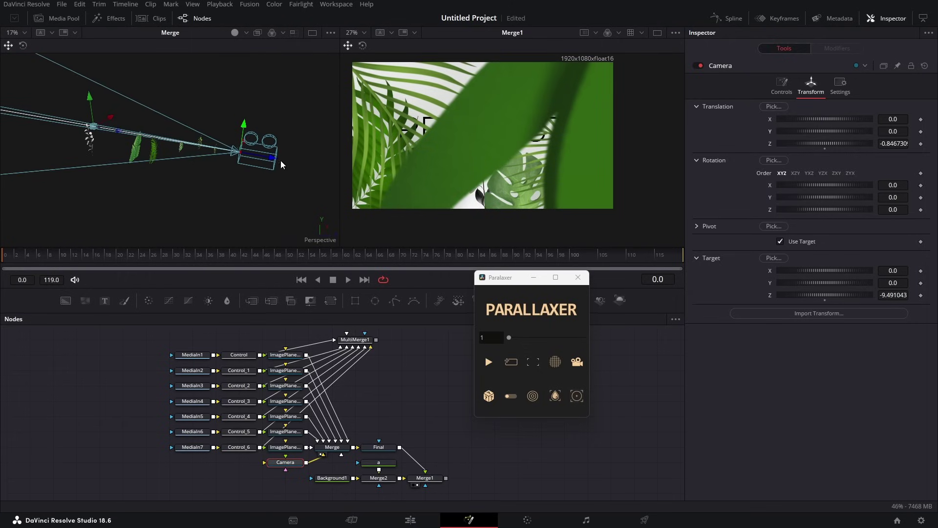
left_click_drag(281, 164, 169, 148)
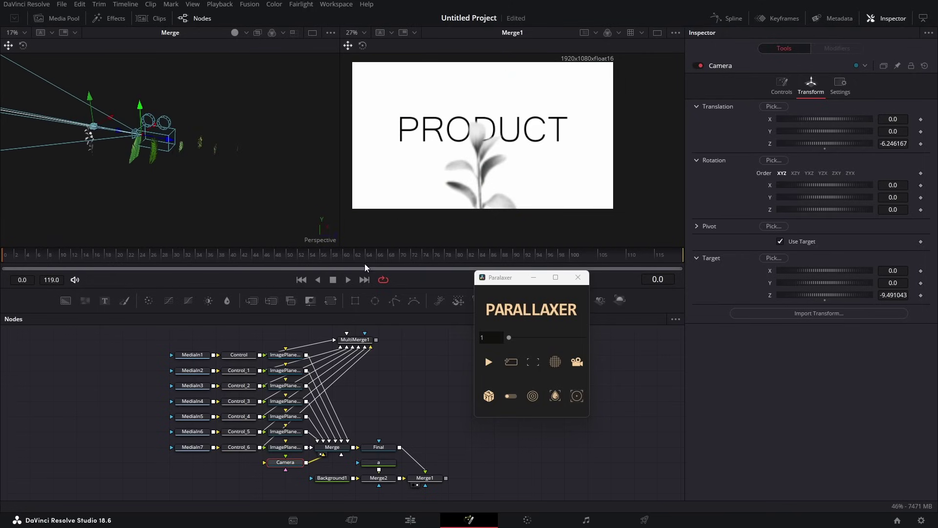
Step: Turn off proxy rendering and randomize the depths of all seven image planes twice with Parallaxer
right_click(335, 279)
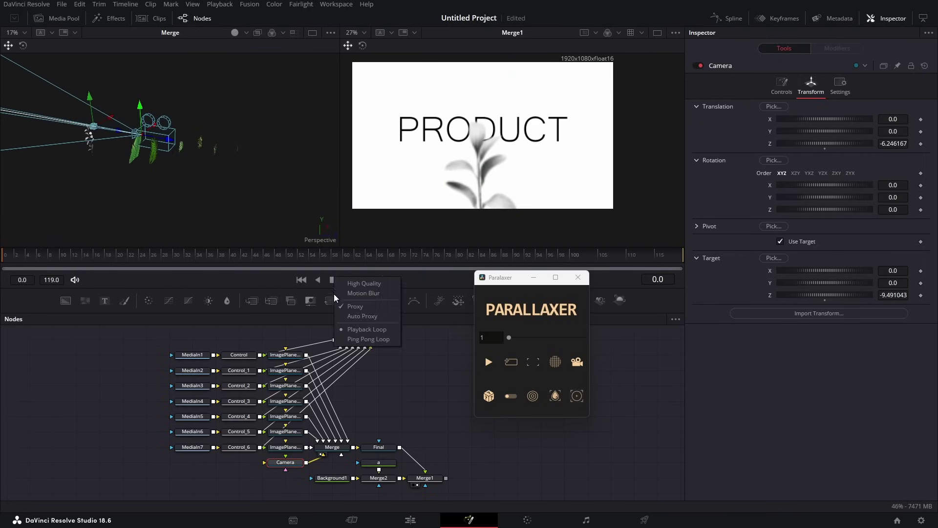
left_click(362, 308)
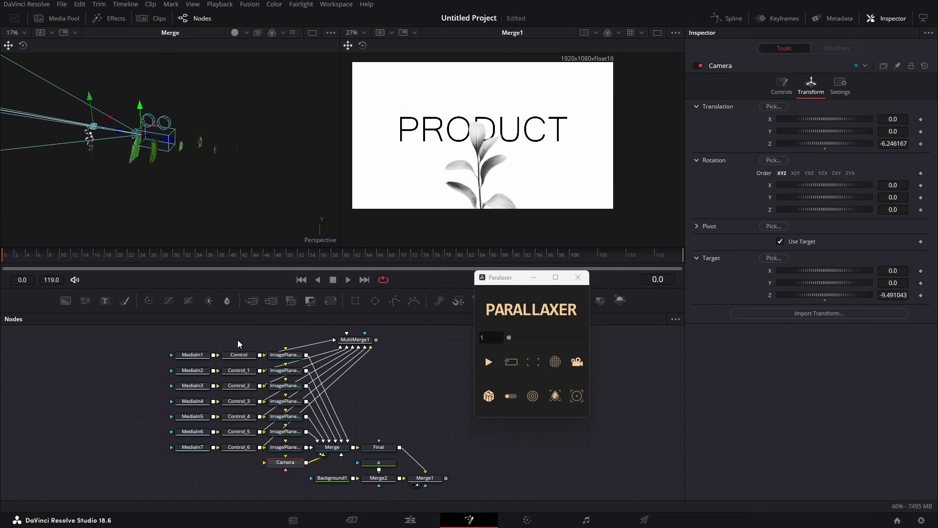
left_click_drag(277, 335, 298, 452)
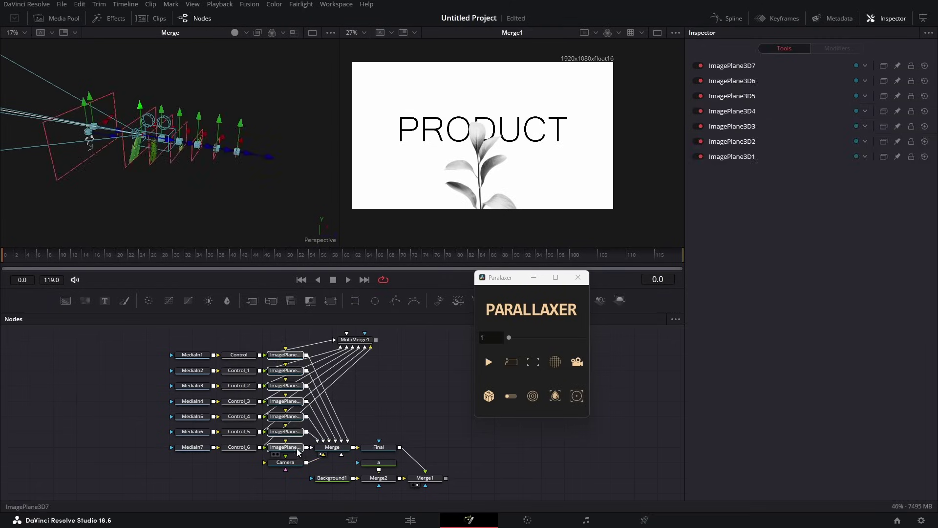
left_click(489, 397)
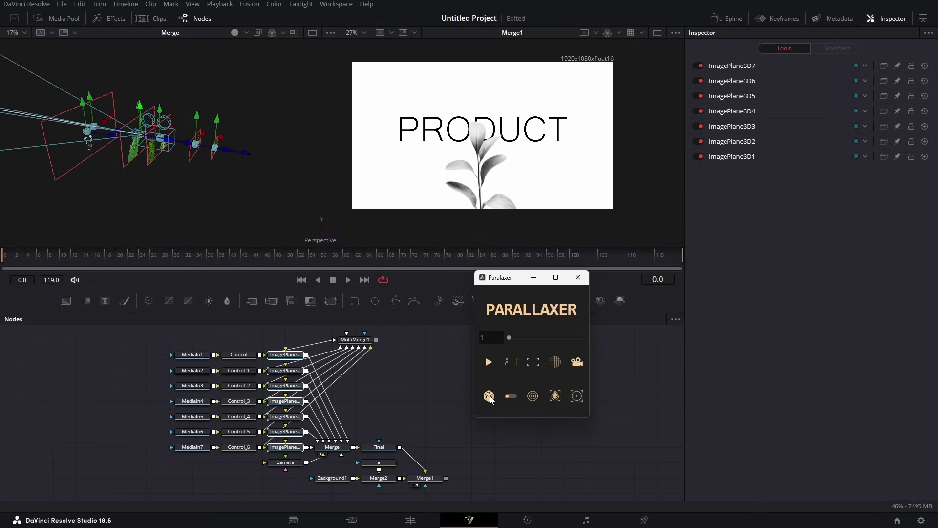
left_click(489, 397)
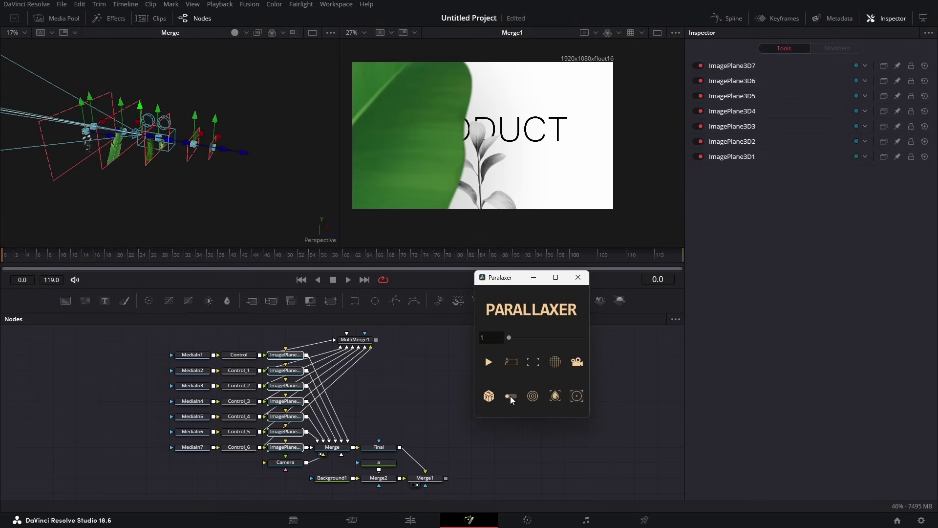
Step: Pull the camera back to the front of the scene and toggle ImagePlane3D1, ImagePlane3D2 and ImagePlane3D3 with Parallaxer
left_click(510, 396)
left_click_drag(269, 347, 293, 388)
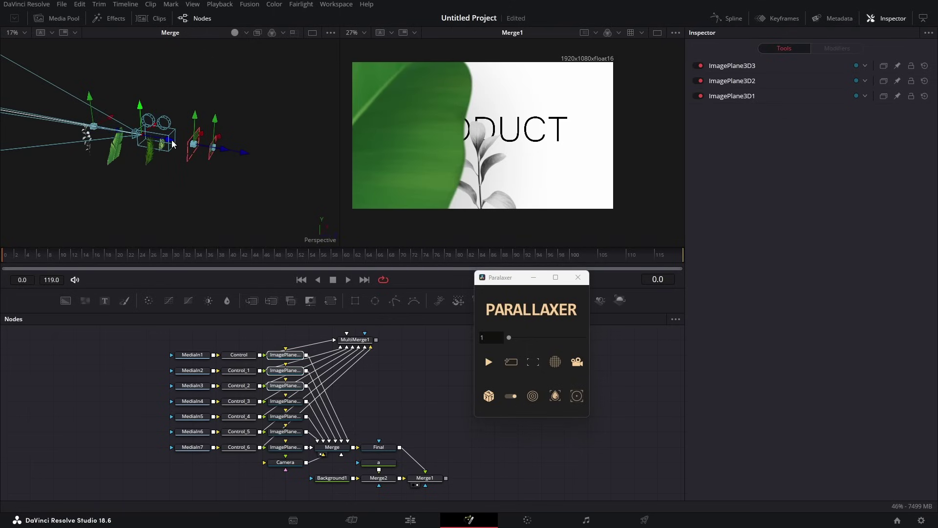
left_click_drag(172, 143, 266, 157)
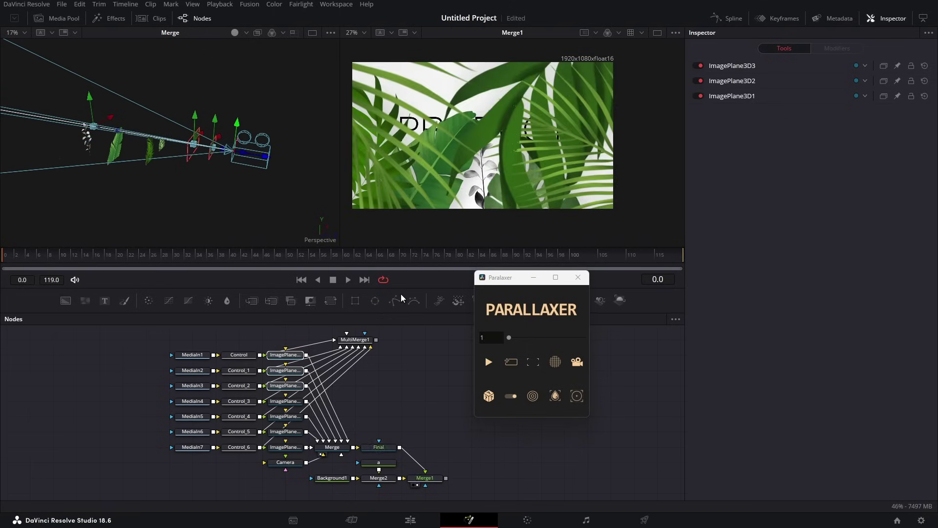
left_click(514, 396)
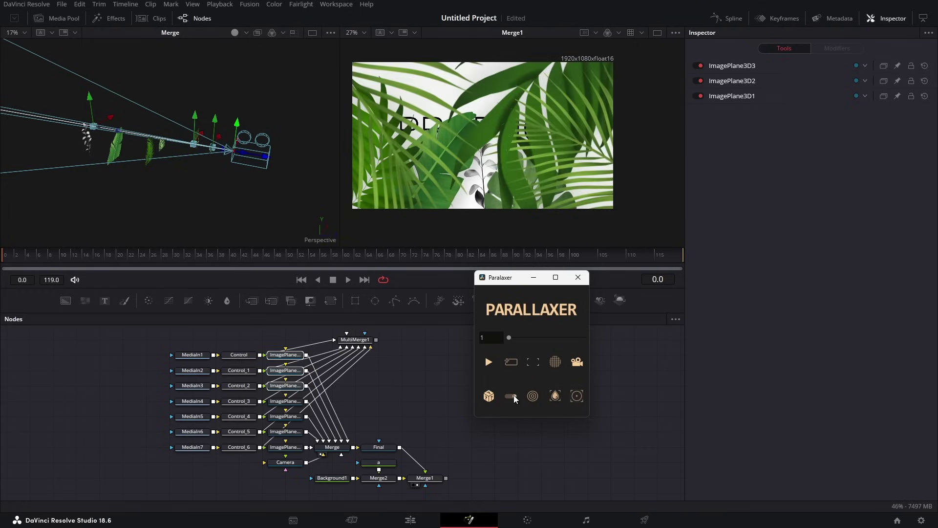
Step: Enable depth of field on the Final renderer with quality 20 and a DoF blur of 0.014, moving the camera to preview it
left_click(554, 398)
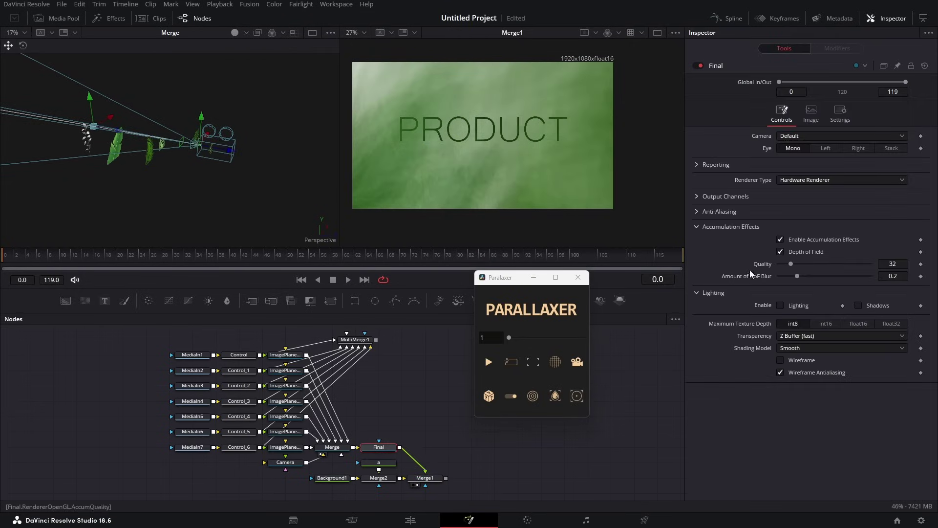
left_click_drag(790, 263, 781, 280)
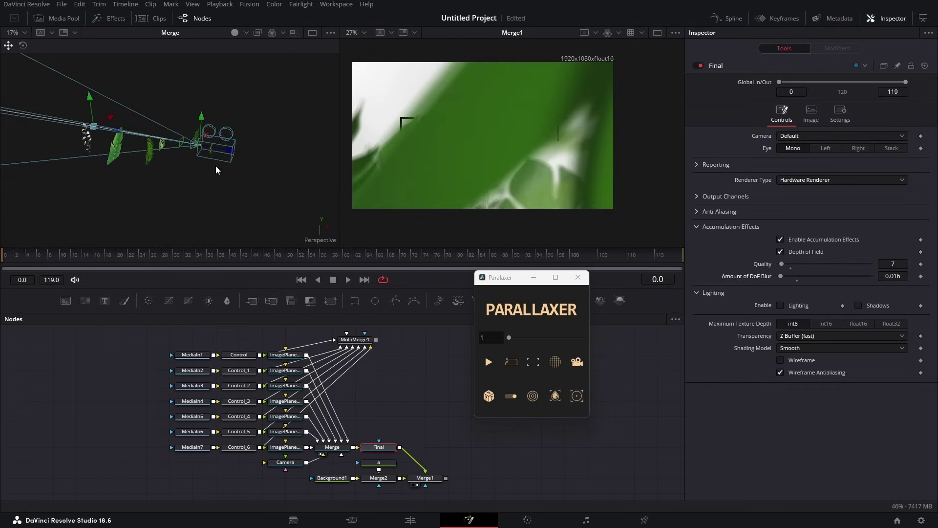
left_click_drag(216, 165, 271, 159)
left_click_drag(781, 265, 786, 265)
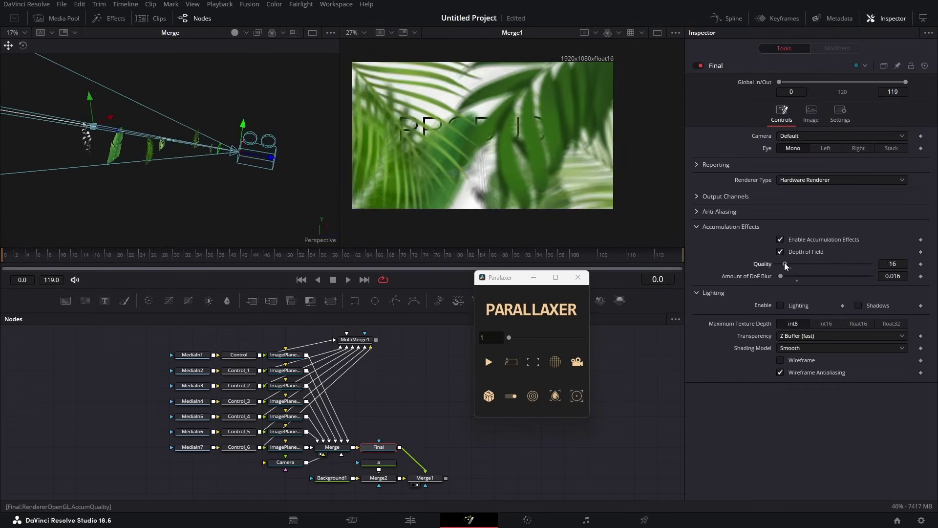
left_click_drag(272, 158, 245, 155)
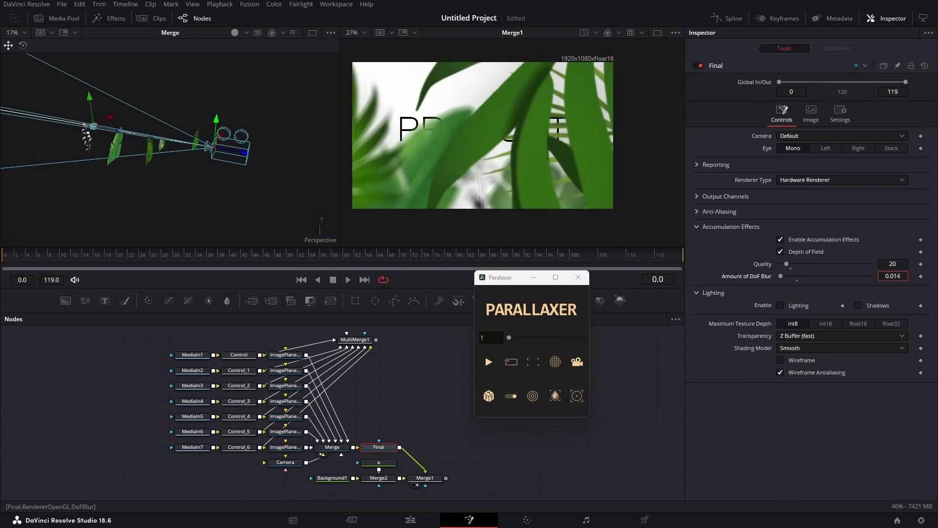
left_click_drag(781, 276, 780, 276)
left_click_drag(244, 153, 152, 158)
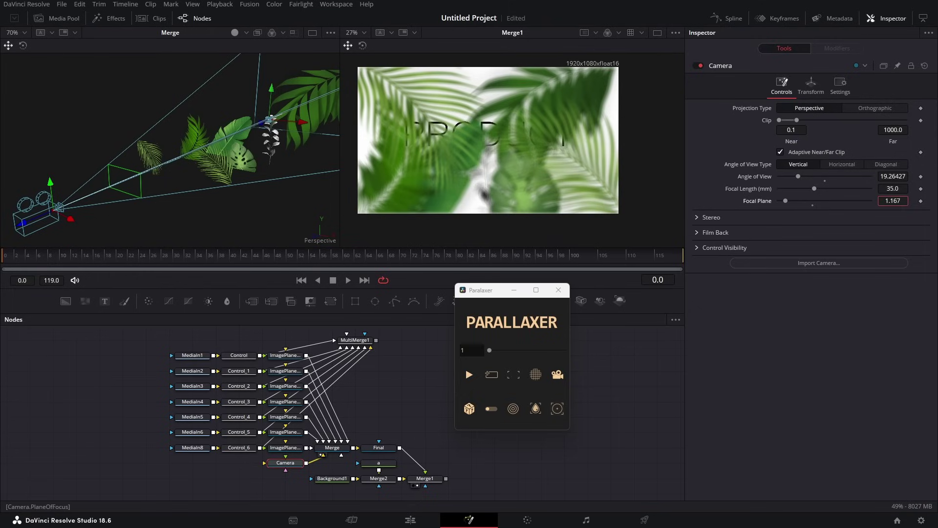
Step: Set the camera's focal plane to about 3.4 and the Final renderer's amount of DoF blur to 0.05
left_click_drag(785, 201, 806, 200)
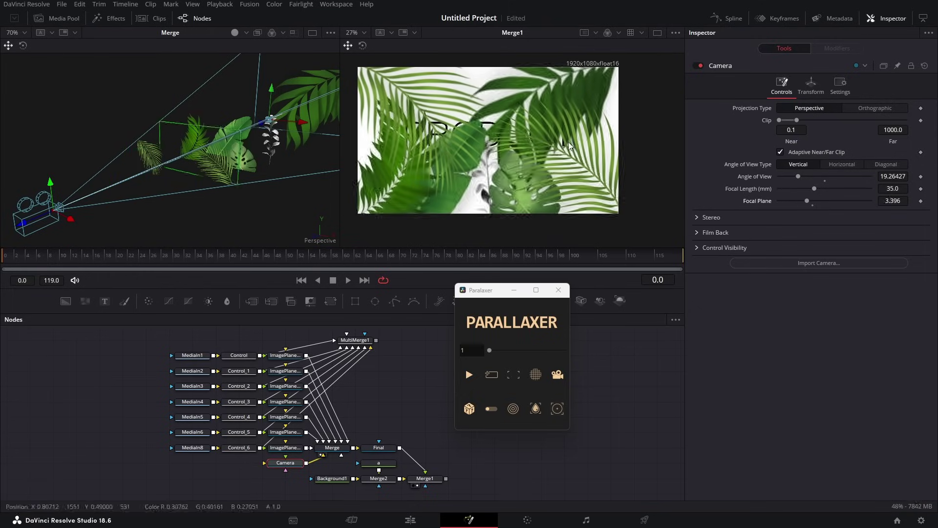
left_click(379, 447)
double_click(893, 276)
type("0.05")
key("Return")
Step: Sweep the camera's focal plane out to about 6.34 and back toward the front layers, and move the camera forward
left_click(285, 463)
left_click_drag(807, 201, 822, 201)
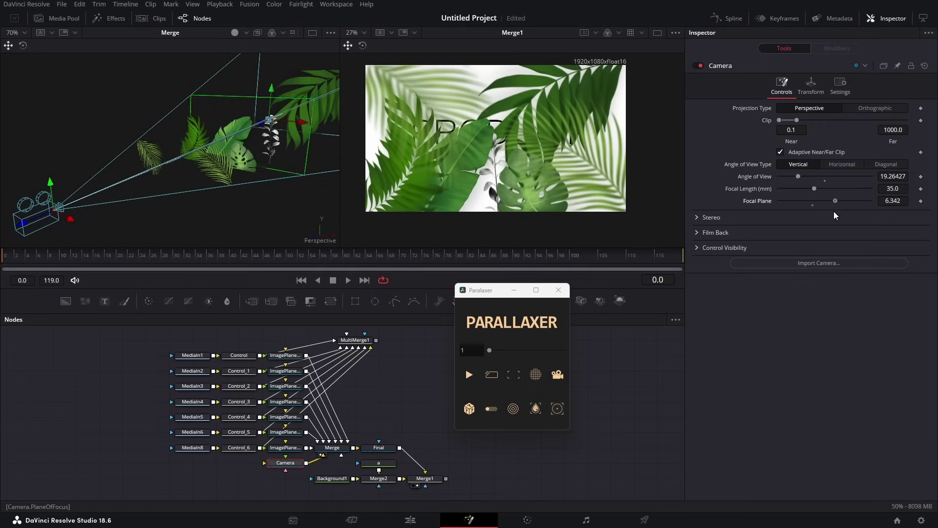
left_click_drag(835, 216, 794, 206)
left_click_drag(269, 169, 214, 155)
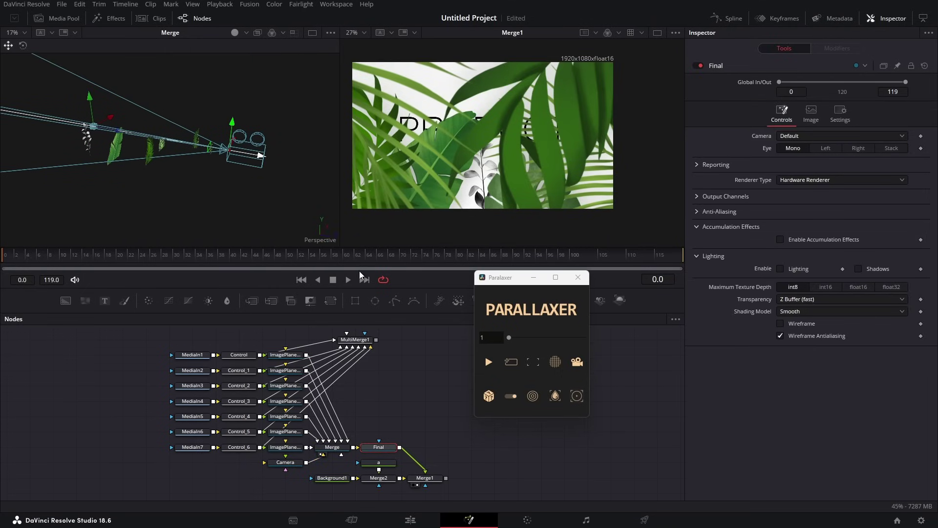
Step: Toggle the 3D view's grid and on-screen controls with Parallaxer, and fit the scene to inspect it from different angles
left_click(556, 364)
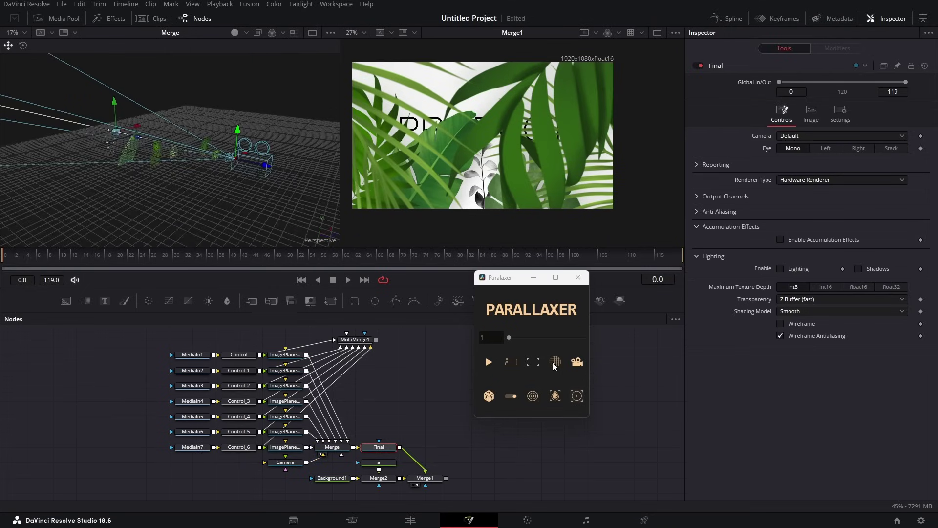
left_click(533, 362)
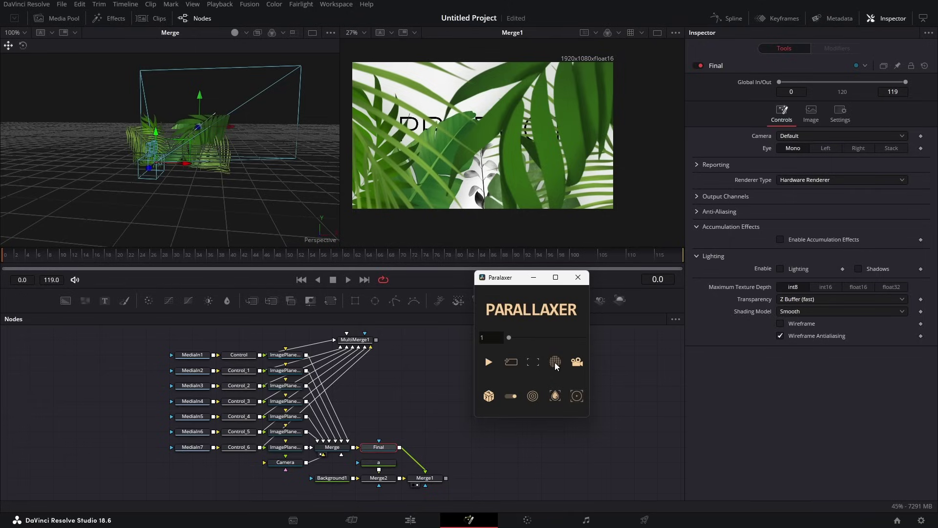
left_click(555, 363)
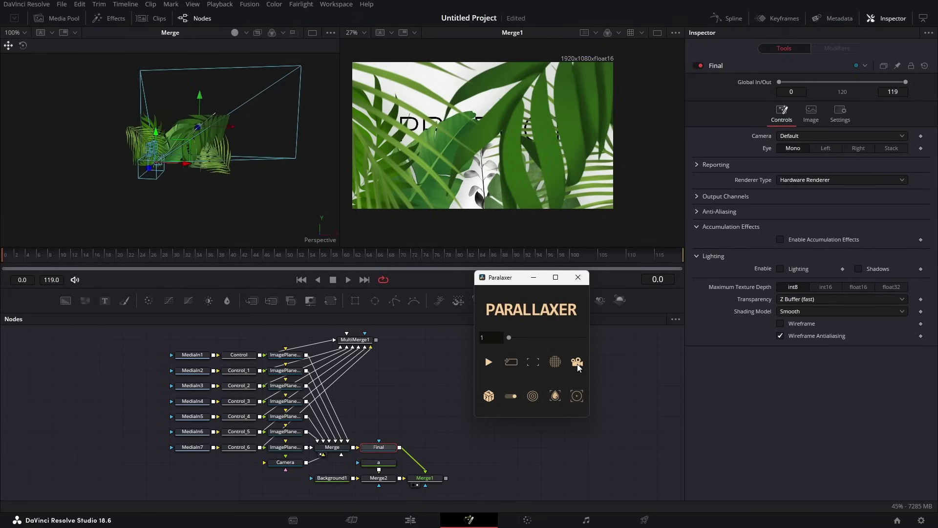
left_click(577, 364)
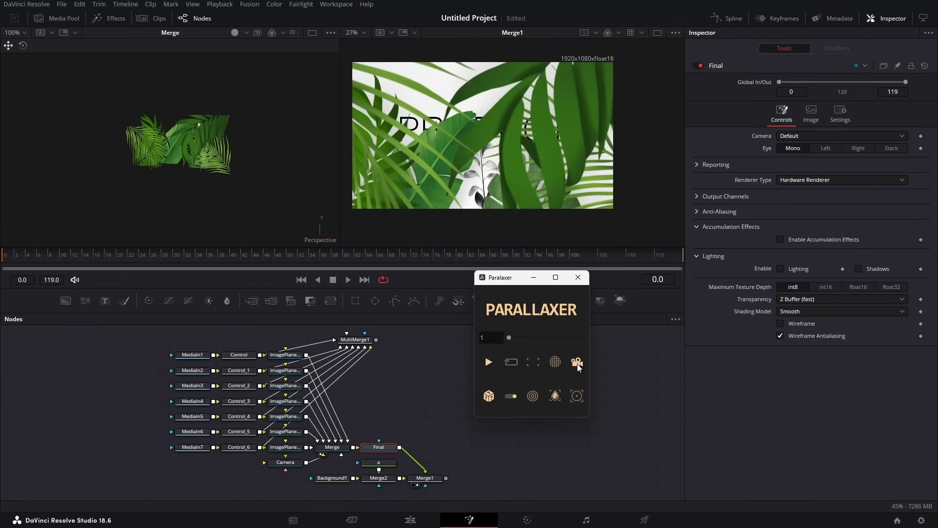
left_click(577, 364)
left_click_drag(242, 193, 215, 226)
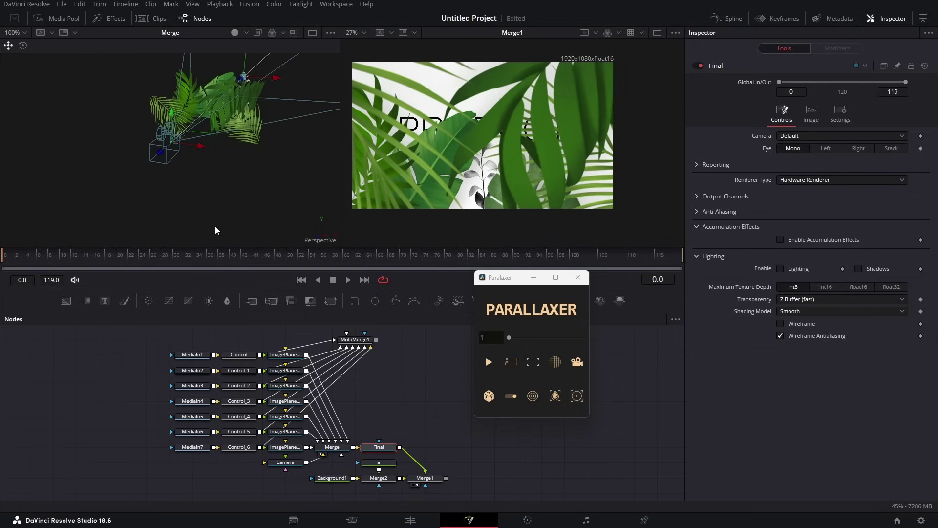
left_click_drag(249, 179, 145, 188)
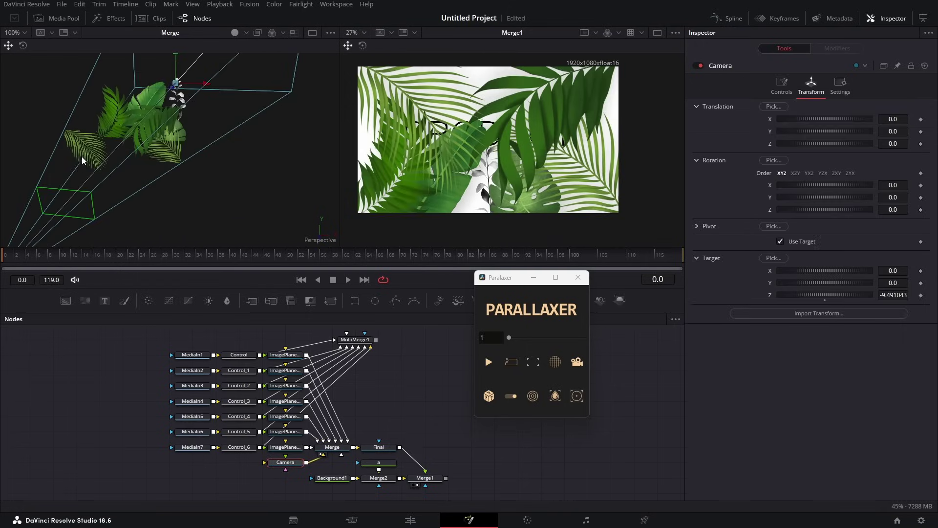
Step: Move ImagePlane3D1 close to the camera and back to just behind the grey plant layer
left_click(89, 147)
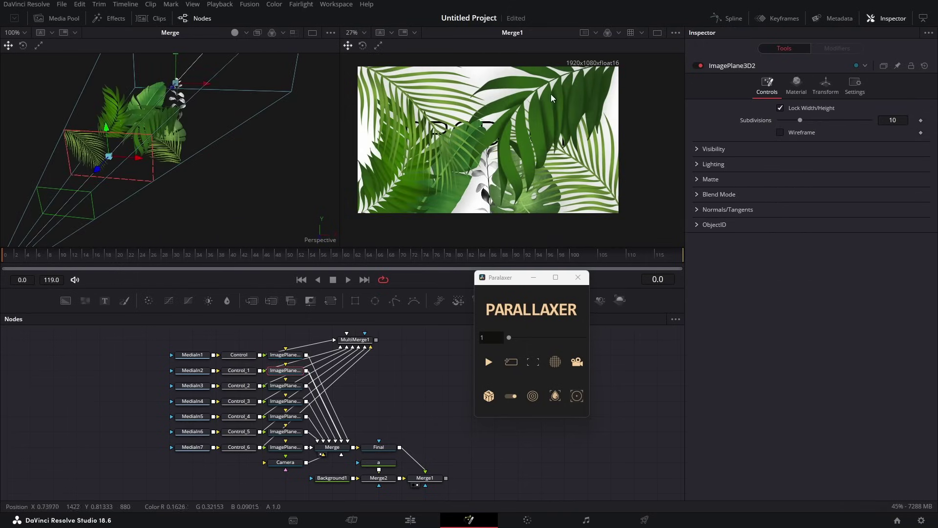
left_click(166, 116)
left_click_drag(163, 113, 41, 136)
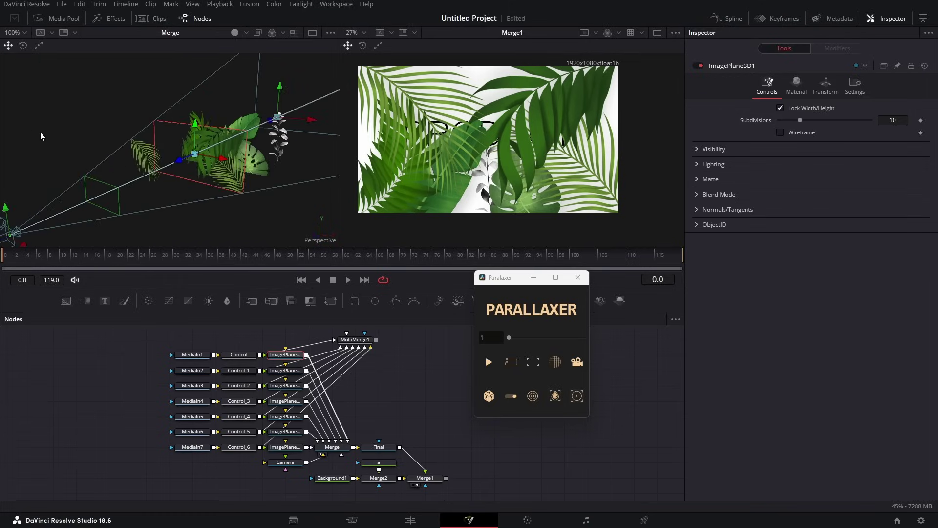
left_click_drag(178, 160, 114, 189)
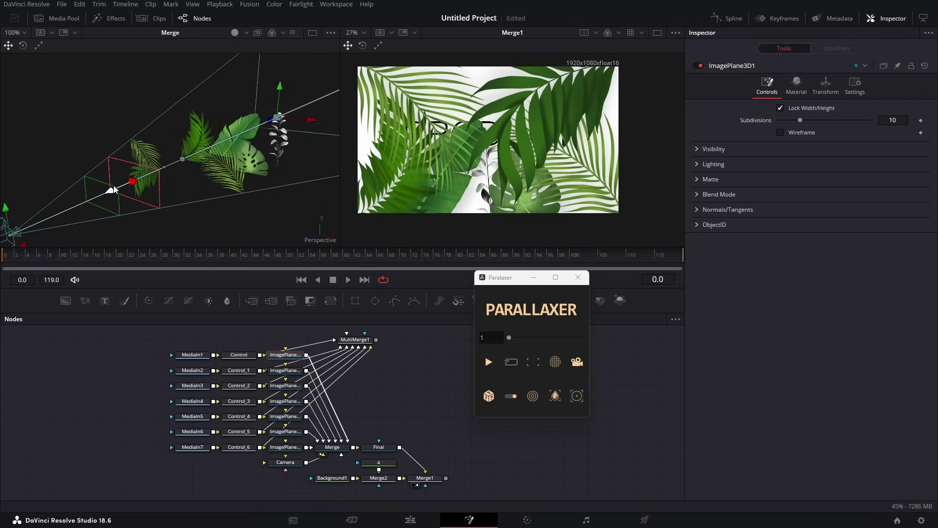
left_click_drag(171, 186, 283, 166)
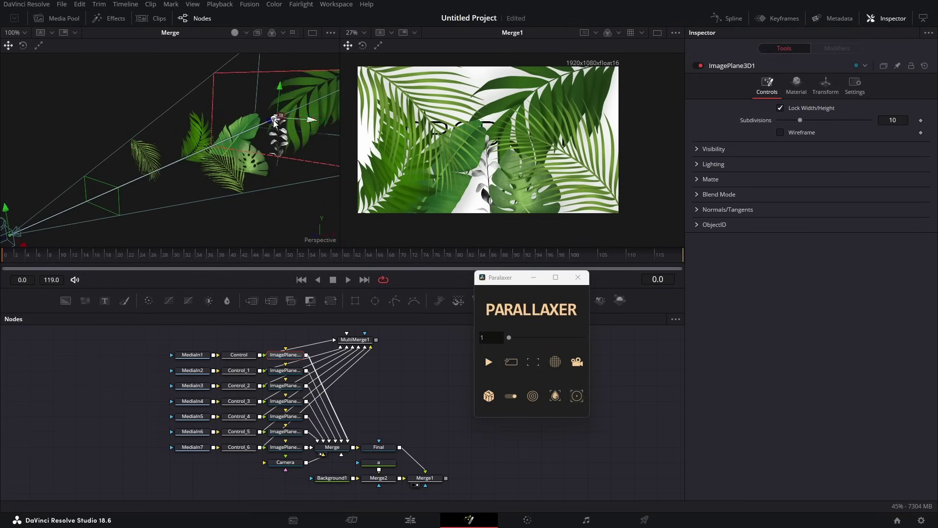
mouse_move(274, 122)
left_mouse_down()
mouse_move(259, 133)
mouse_move(277, 121)
left_mouse_up()
scroll(58, 215, "down", 3)
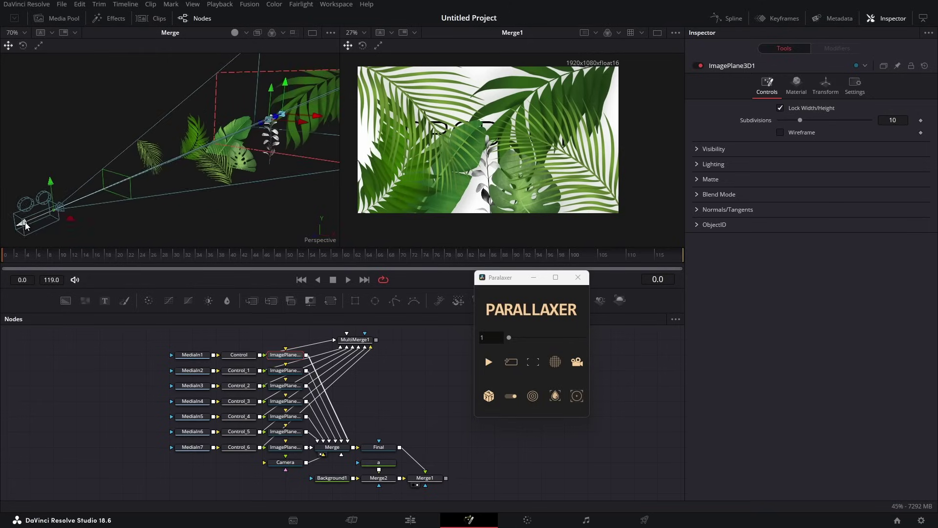